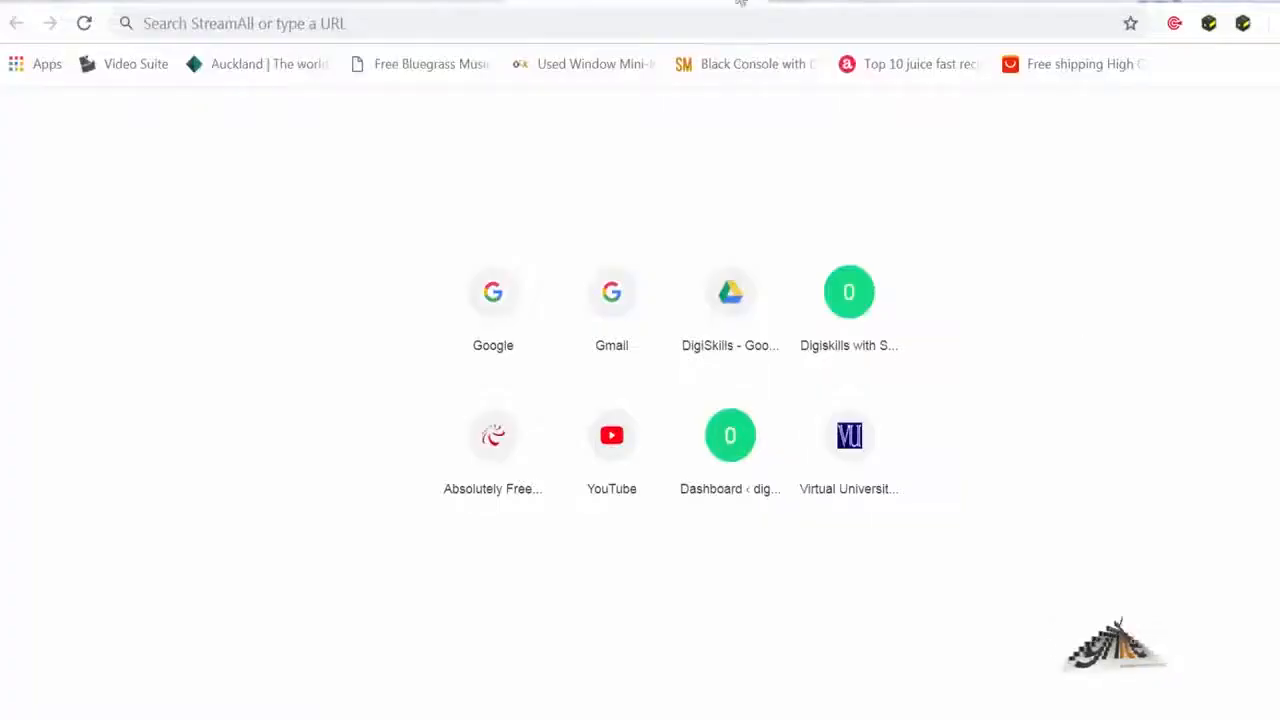
Step: Open the DigiSkills WordPress site hosted on 000webhostapp.com and look through its homepage
click(734, 28)
text(idi)
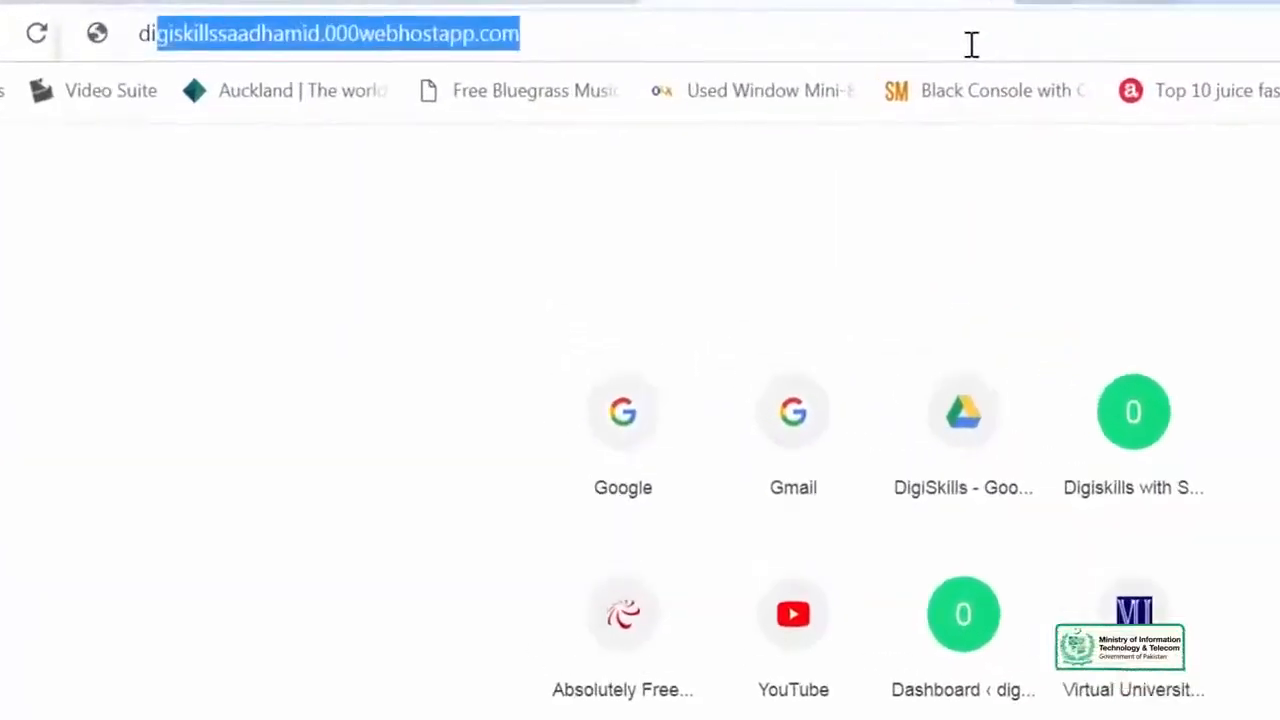
key(Return)
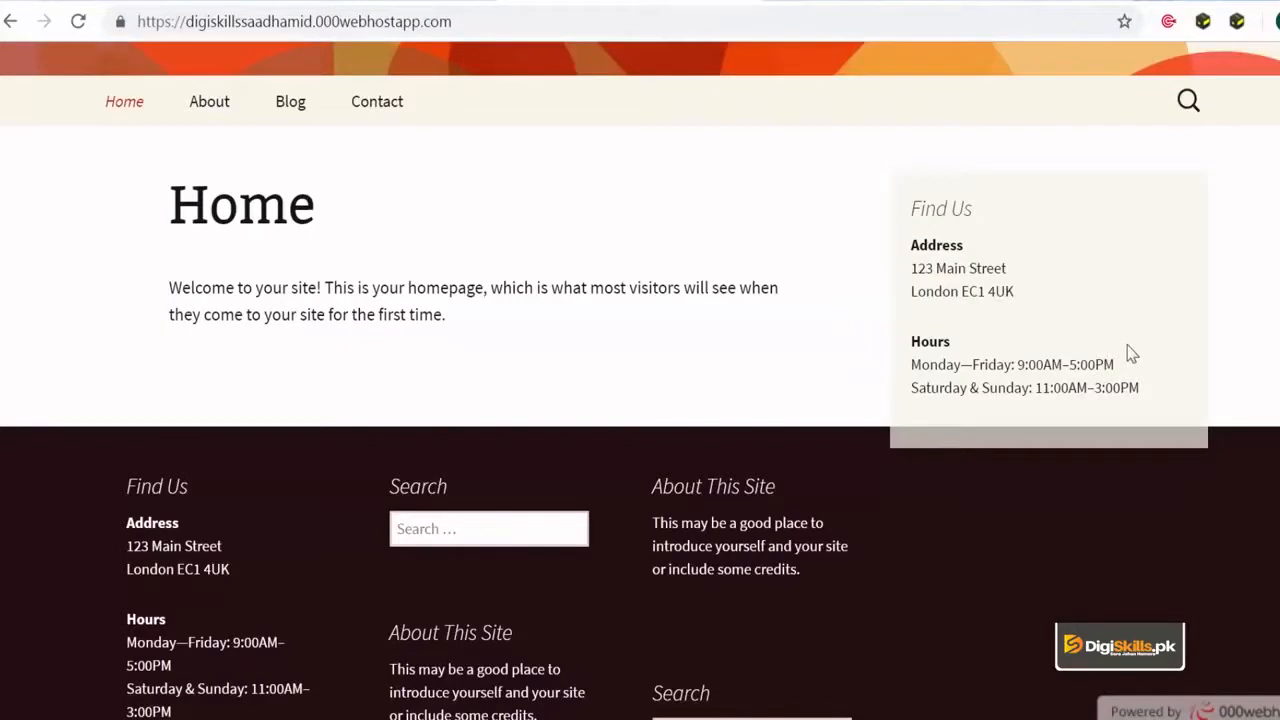
scroll(1133, 288, down, 2)
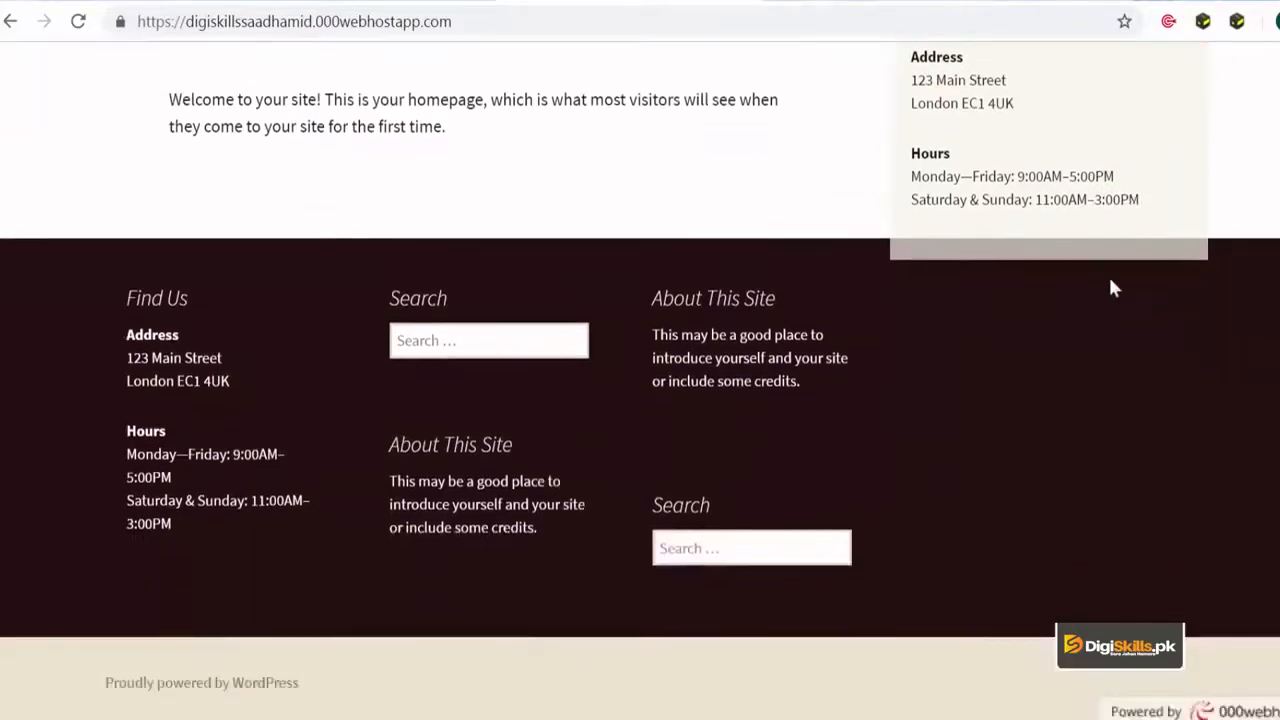
scroll(1040, 360, up, 1)
Step: Go to the site's wp-admin address and log in to the WordPress dashboard with the prefilled credentials
click(817, 34)
click(873, 34)
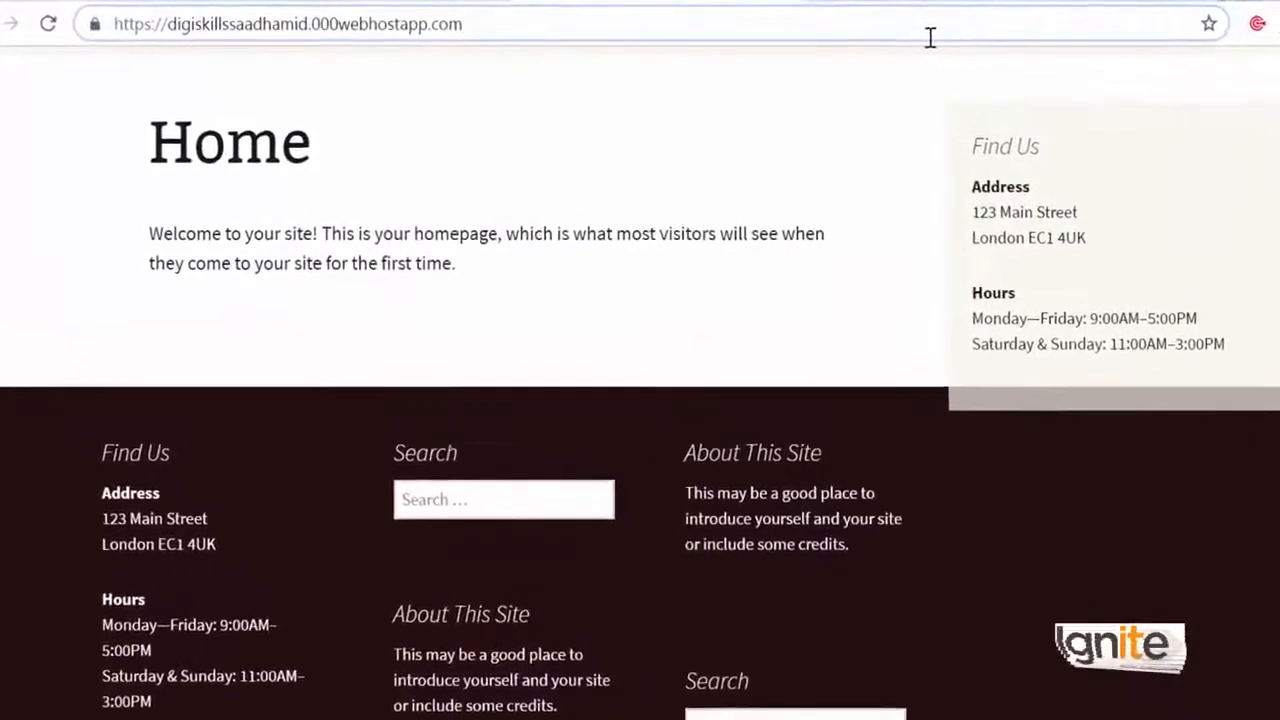
text(wp-a)
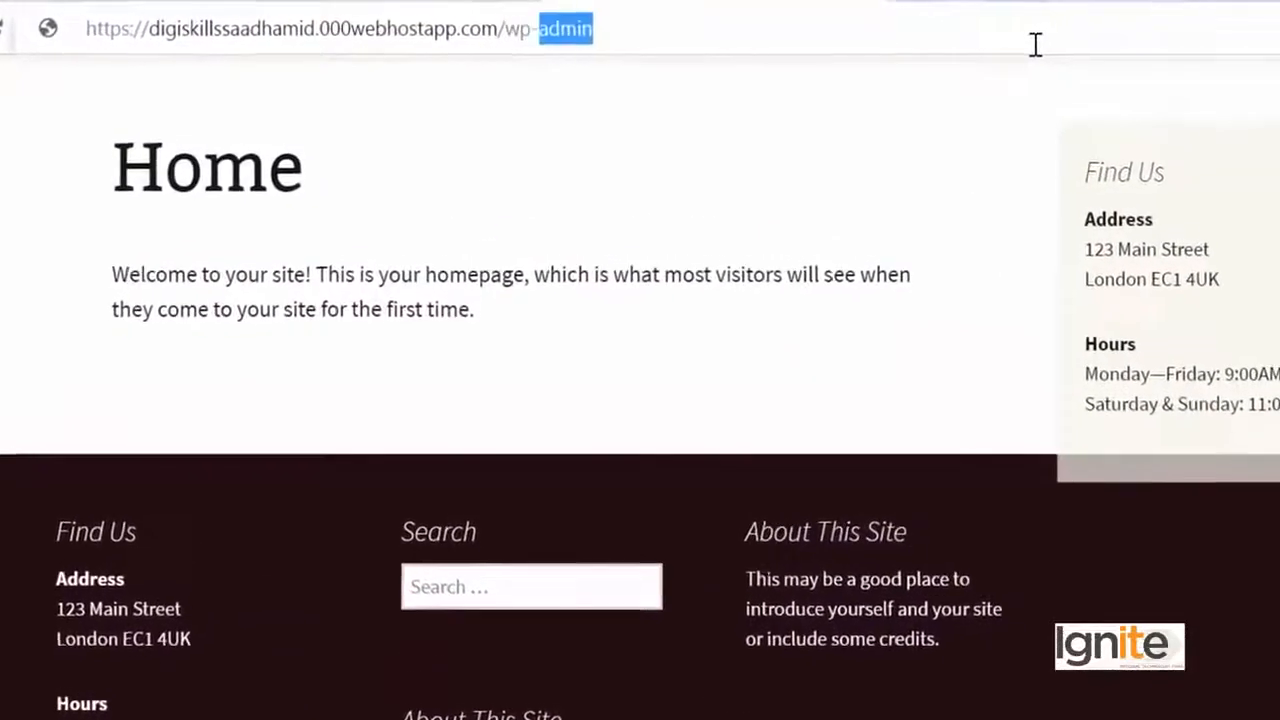
key(Return)
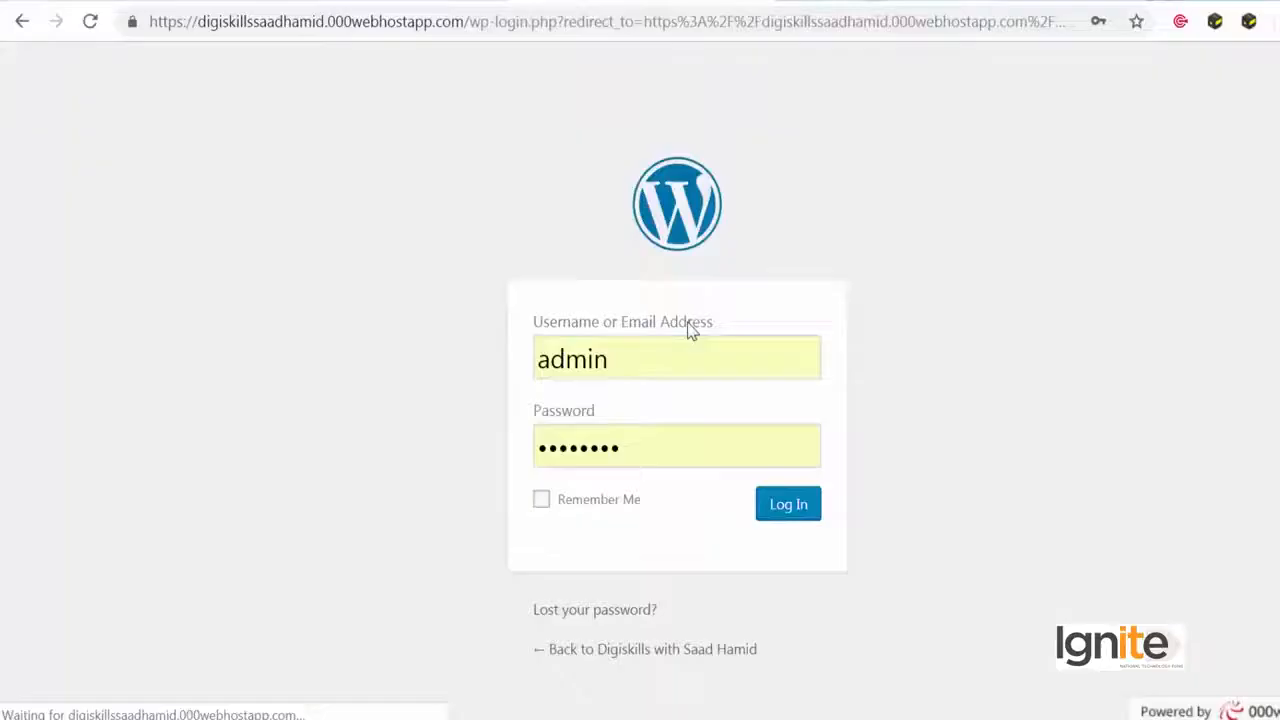
click(786, 518)
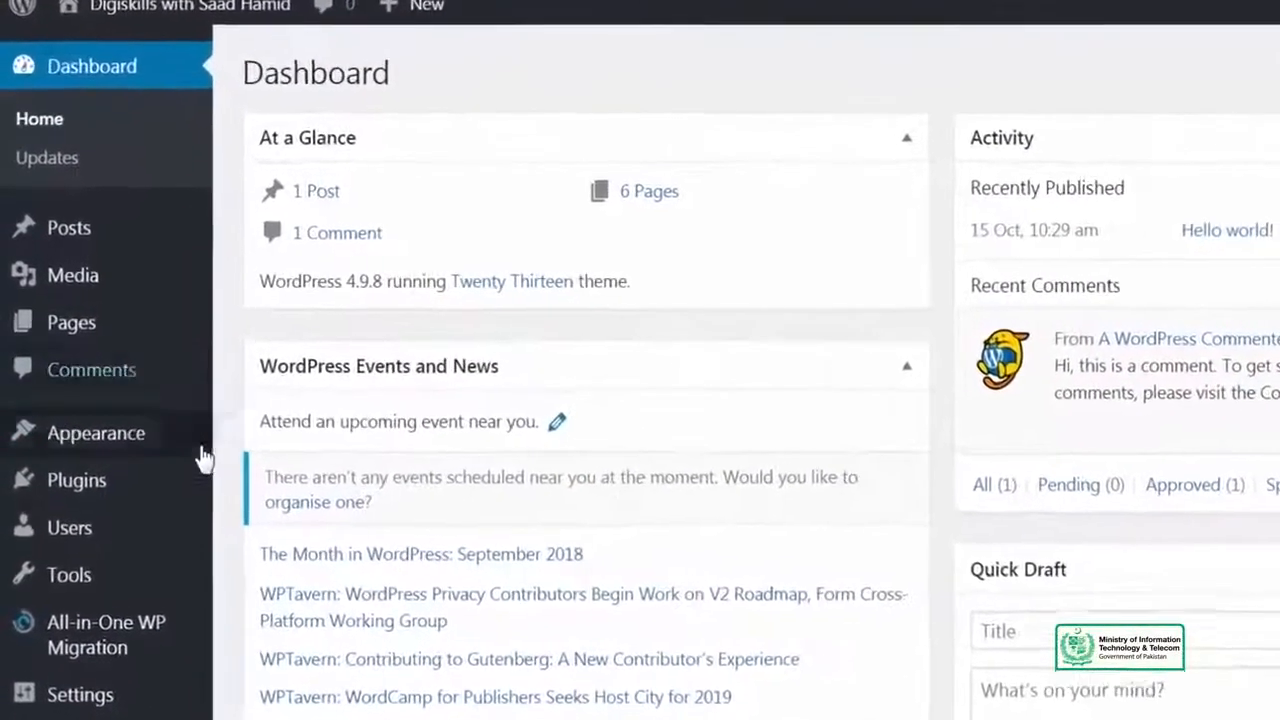
Step: Open the list of installed plugins, deactivate All-in-One WP Migration and review the installed plugins
mouse_move(156, 448)
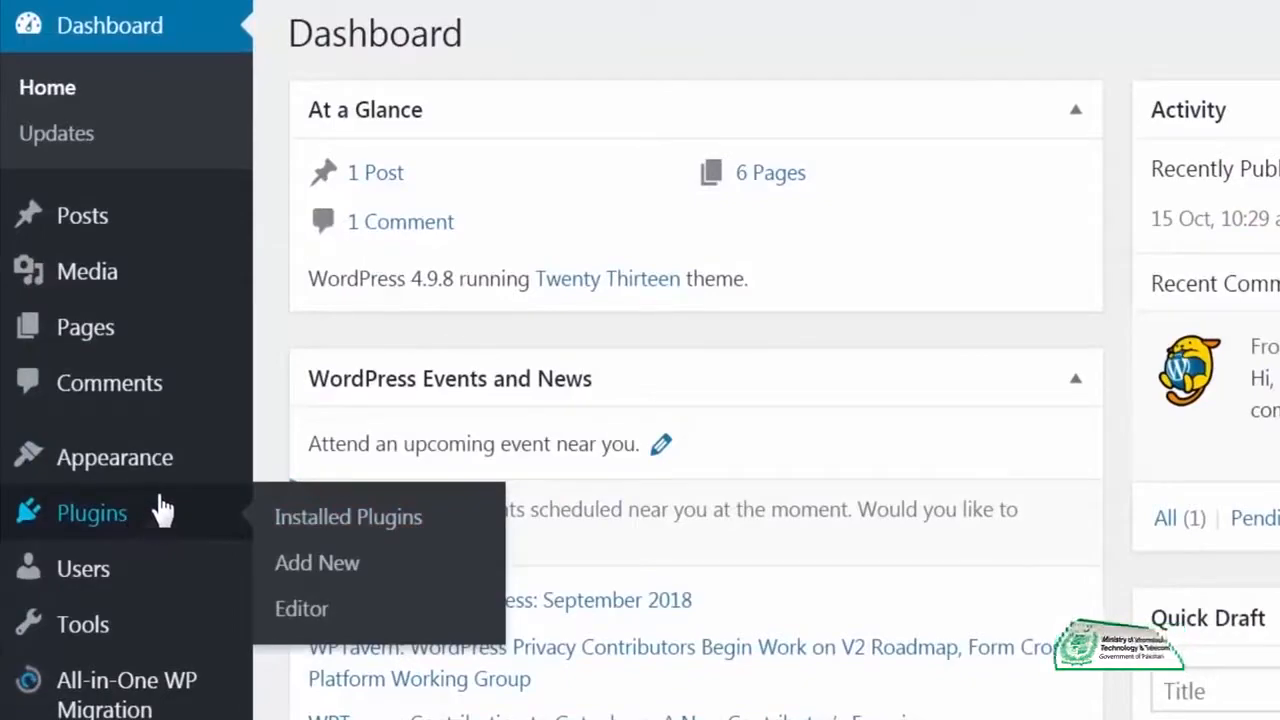
click(162, 503)
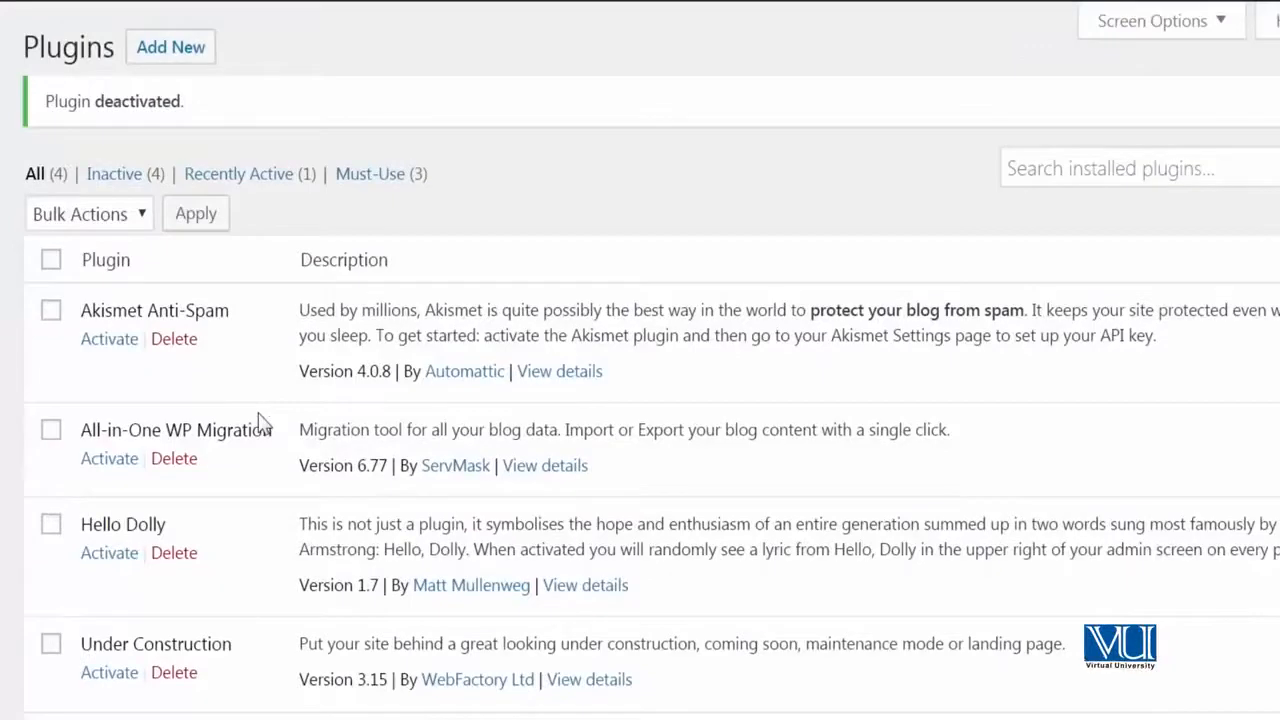
scroll(265, 380, down, 2)
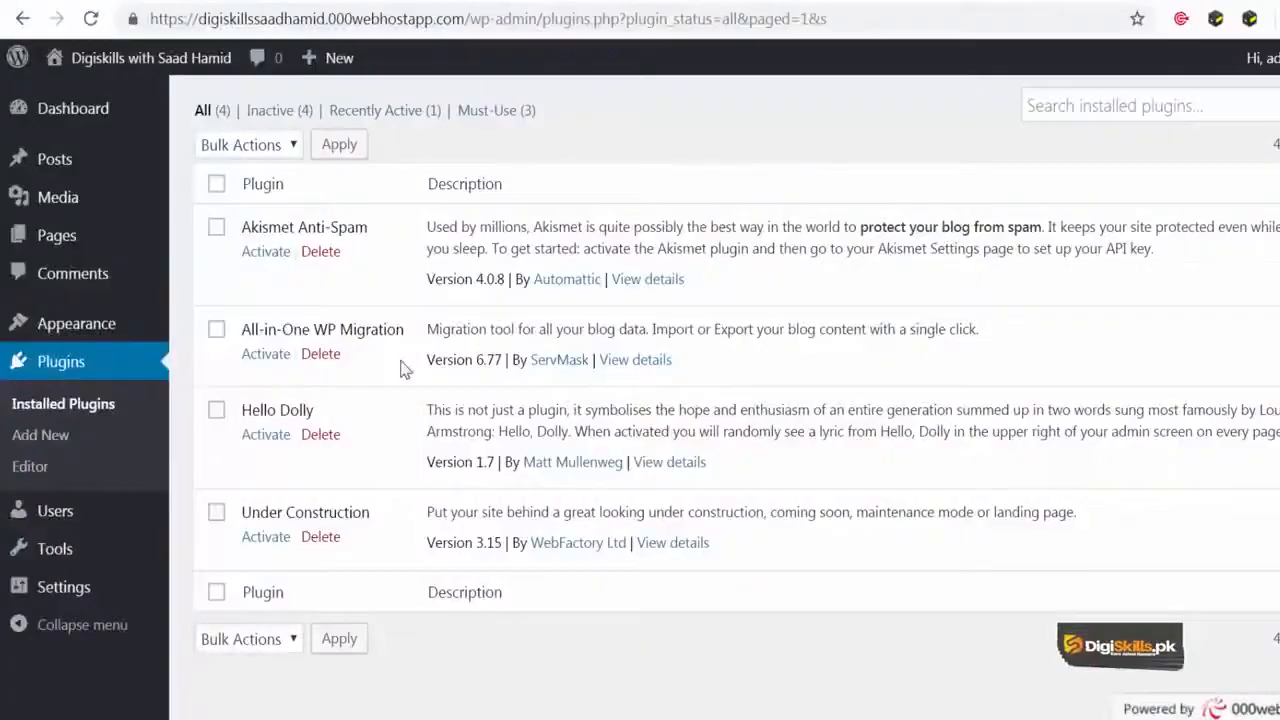
scroll(400, 380, up, 1)
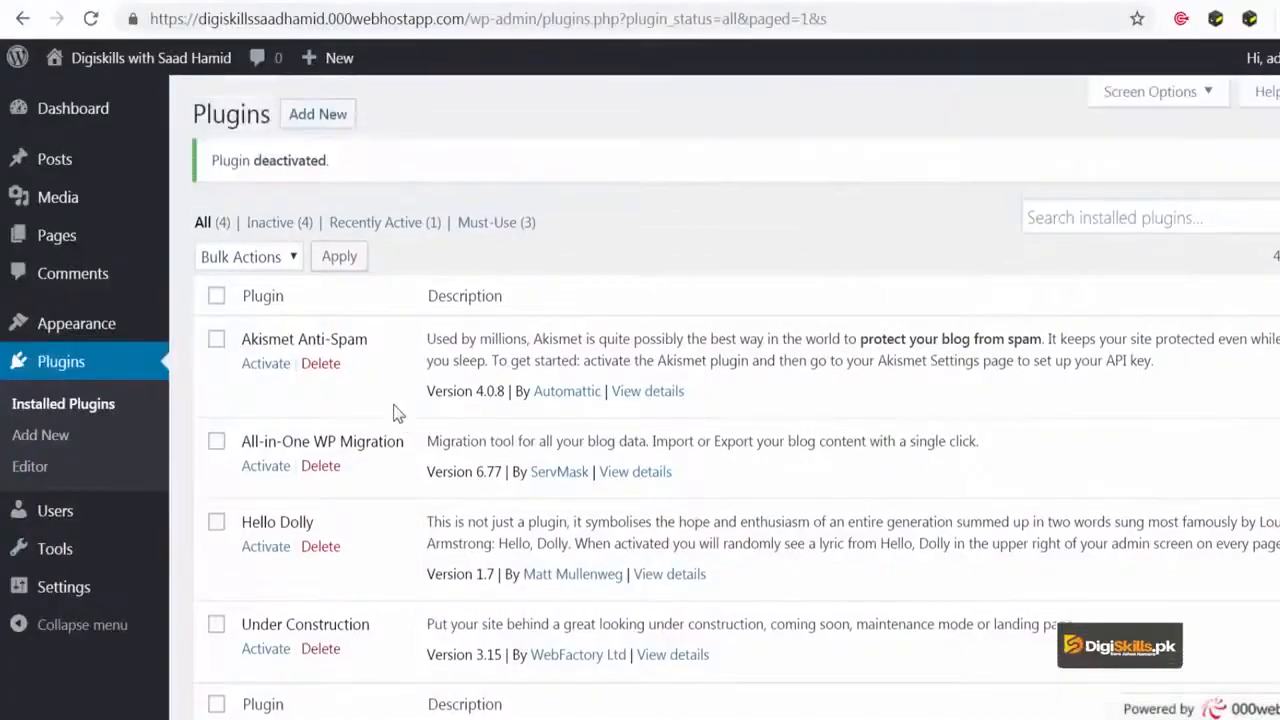
Step: Open the page for adding plugins and examine the featured plugins' ratings, active installations, last update and compatibility
click(317, 114)
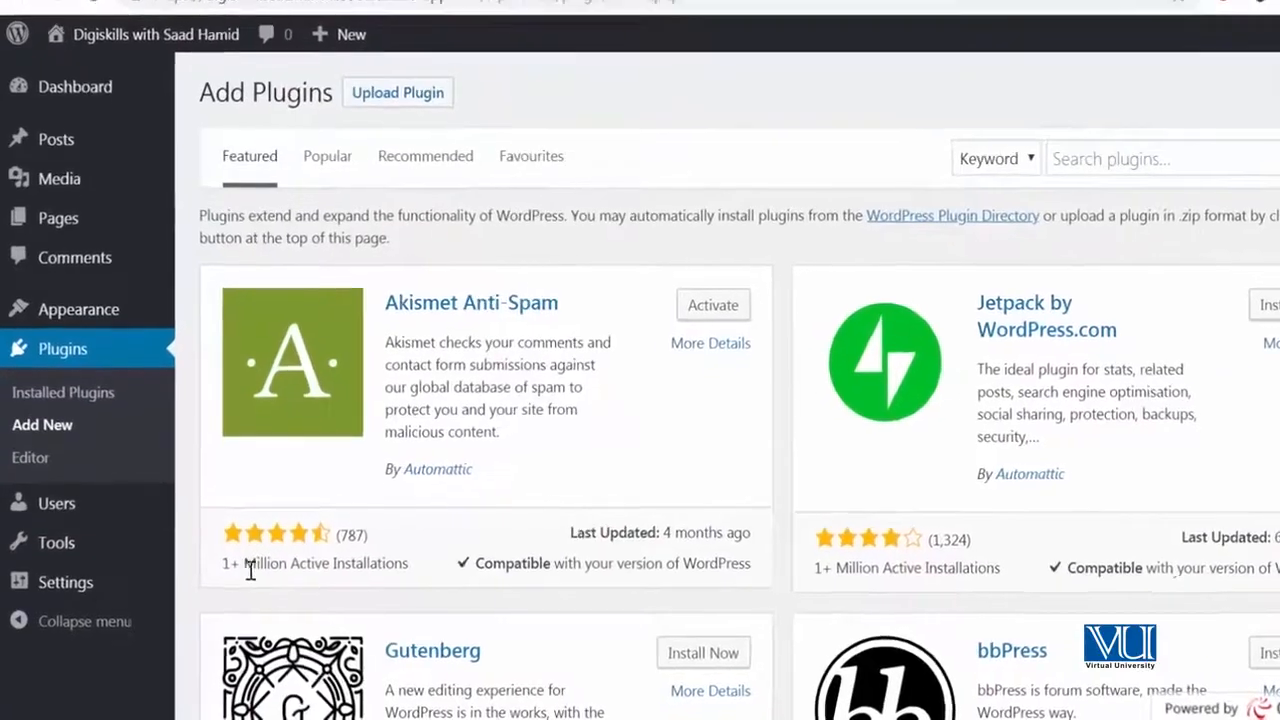
drag(240, 572, 331, 600)
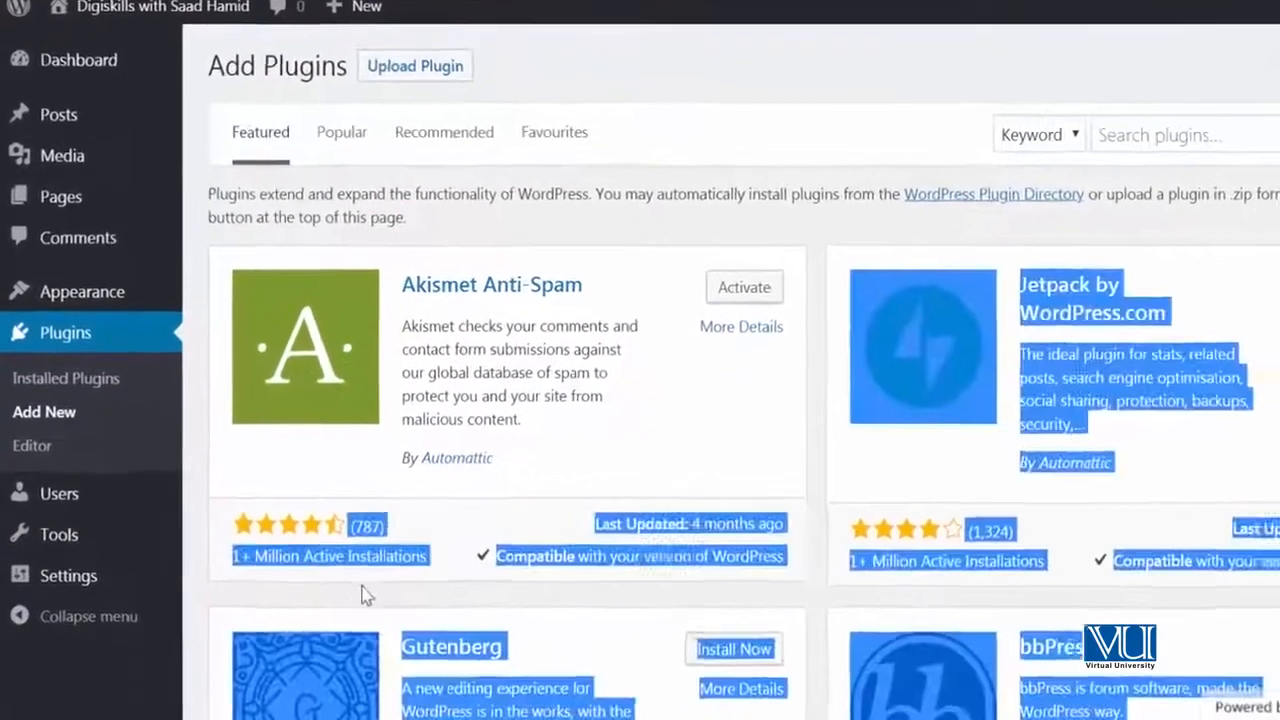
click(383, 584)
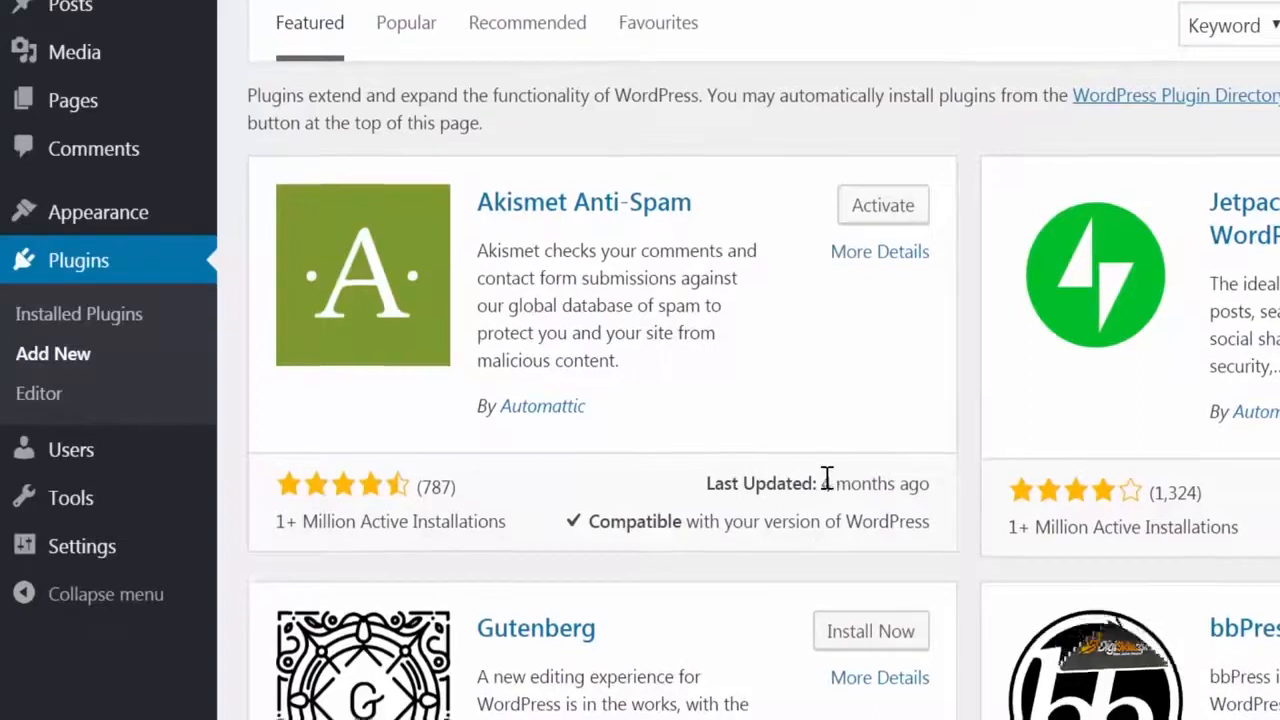
scroll(826, 478, down, 4)
scroll(826, 477, up, 3)
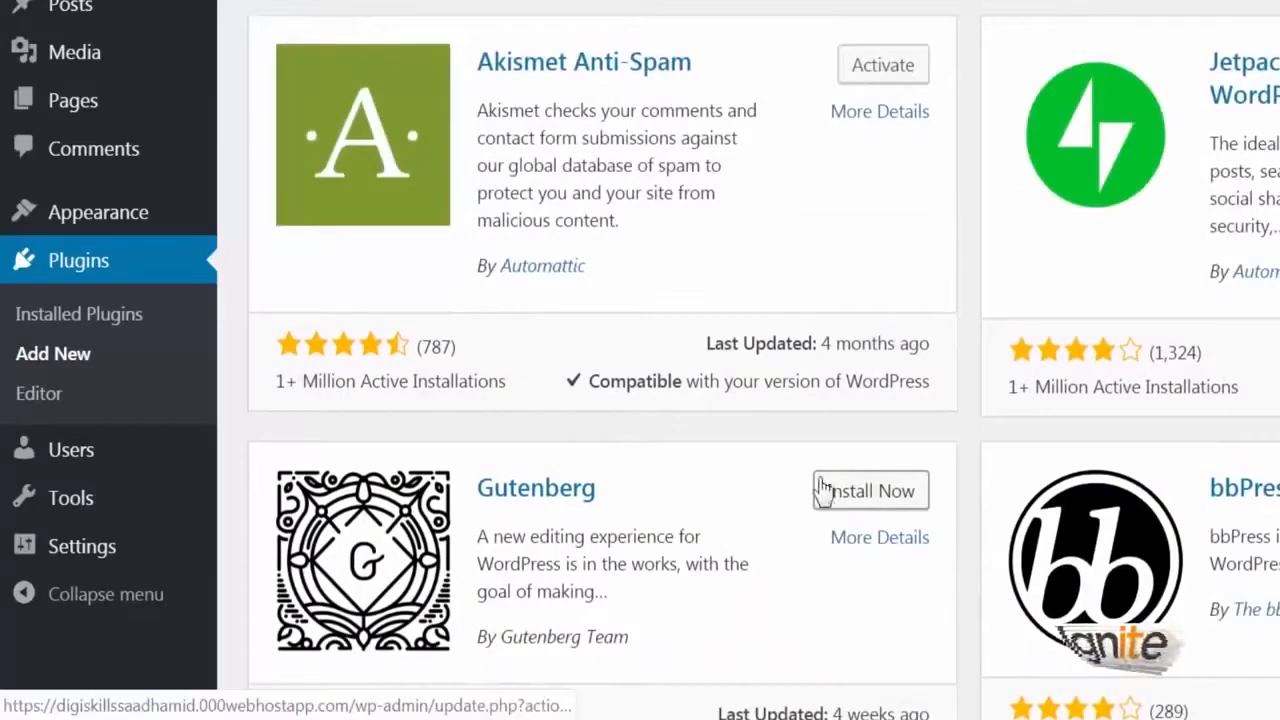
scroll(820, 488, down, 7)
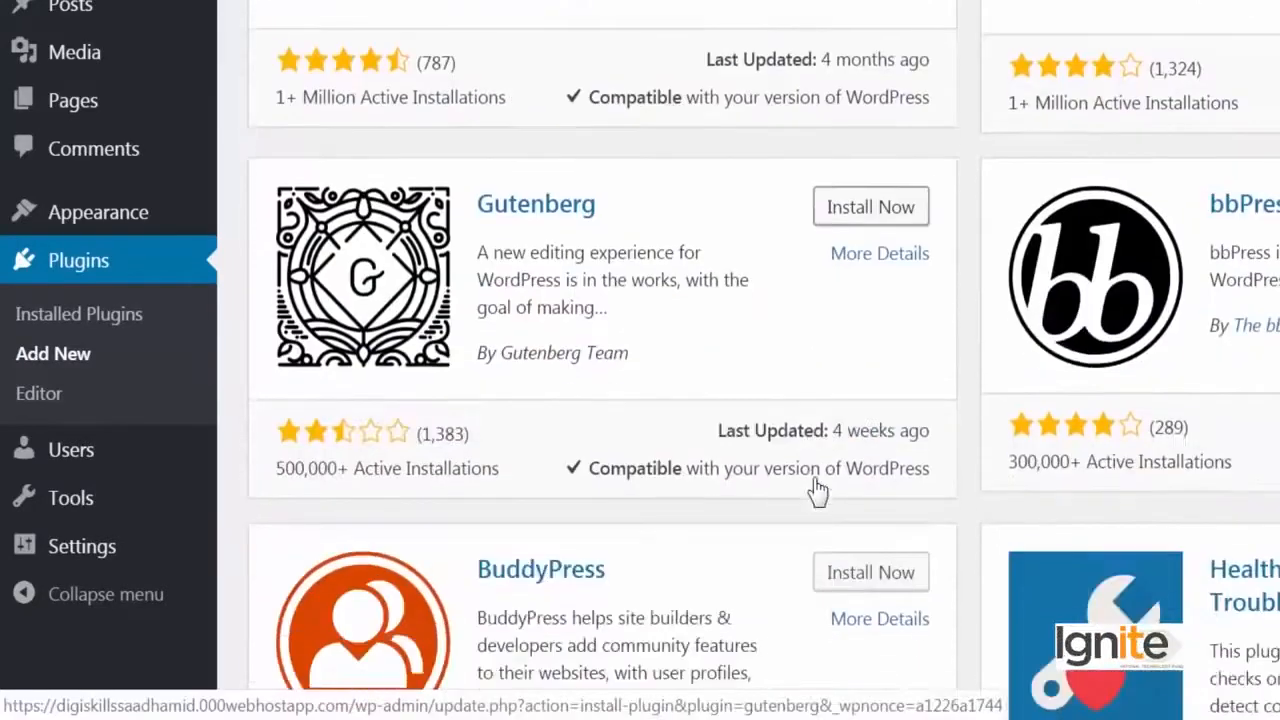
scroll(818, 478, up, 4)
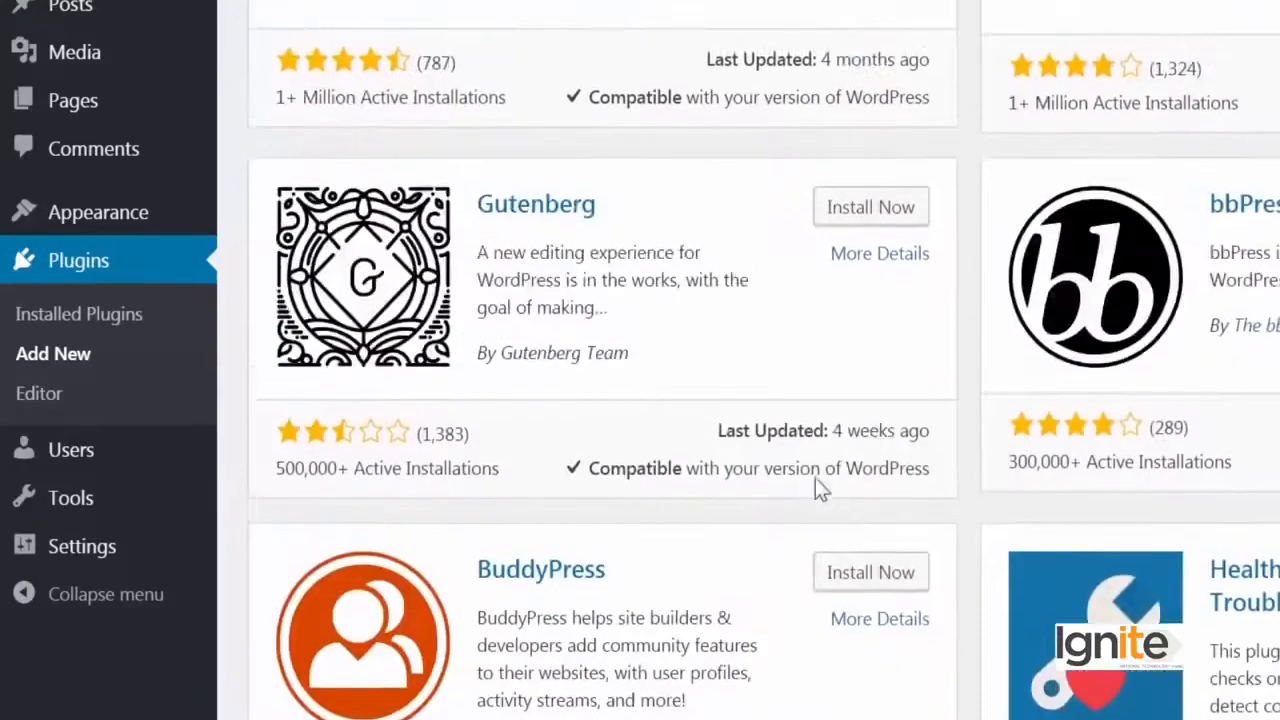
scroll(818, 478, down, 3)
scroll(818, 485, up, 8)
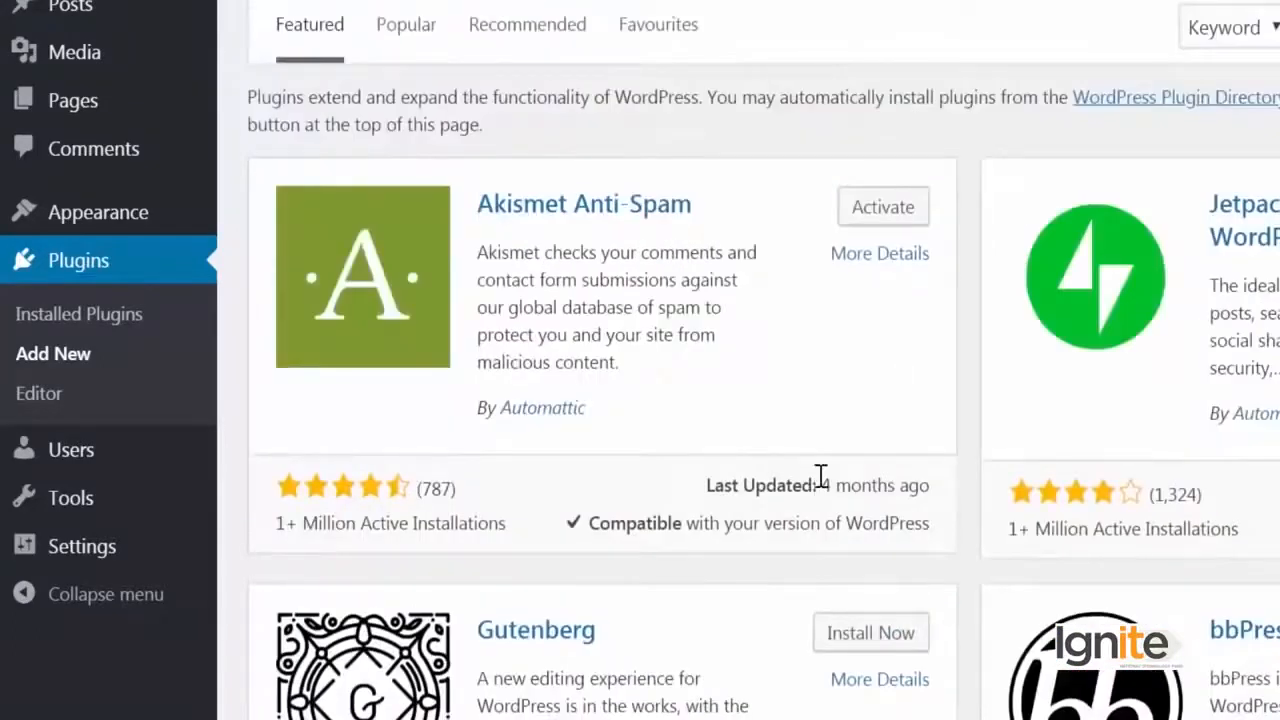
Step: Show the popular plugins and browse the listing from Contact Form 7 down past All-in-One WP Migration
click(428, 38)
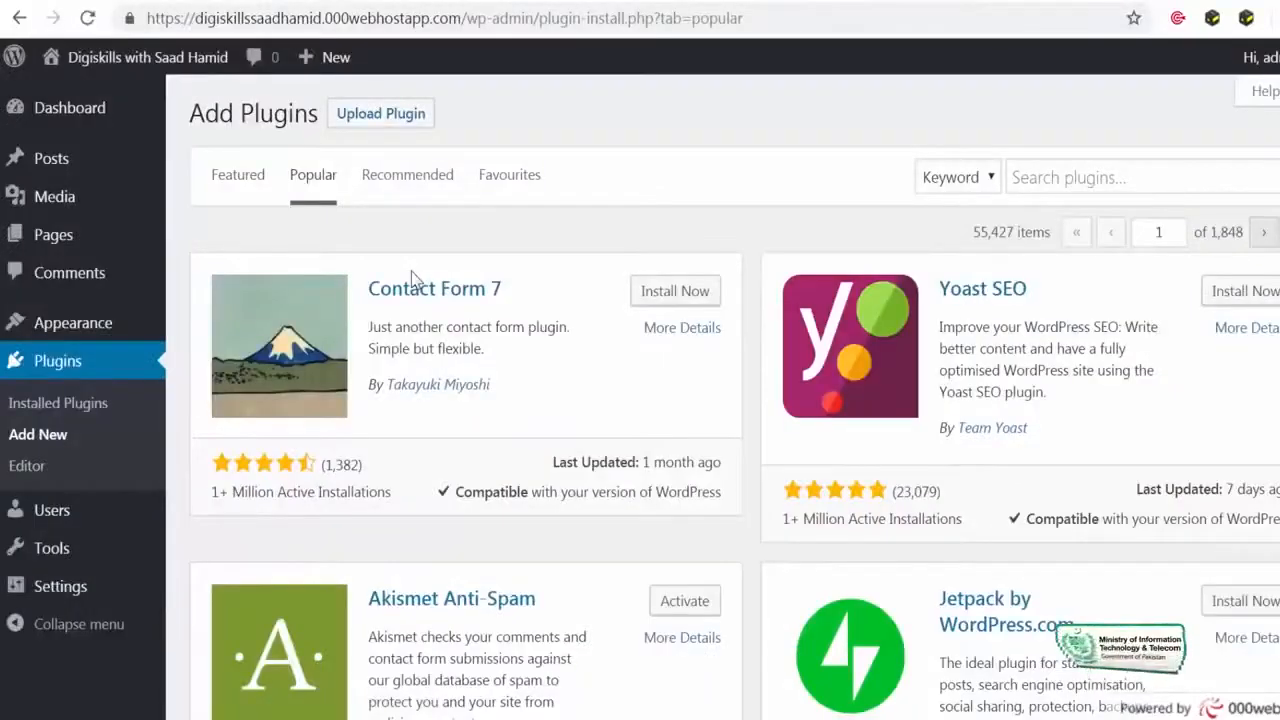
scroll(411, 279, down, 5)
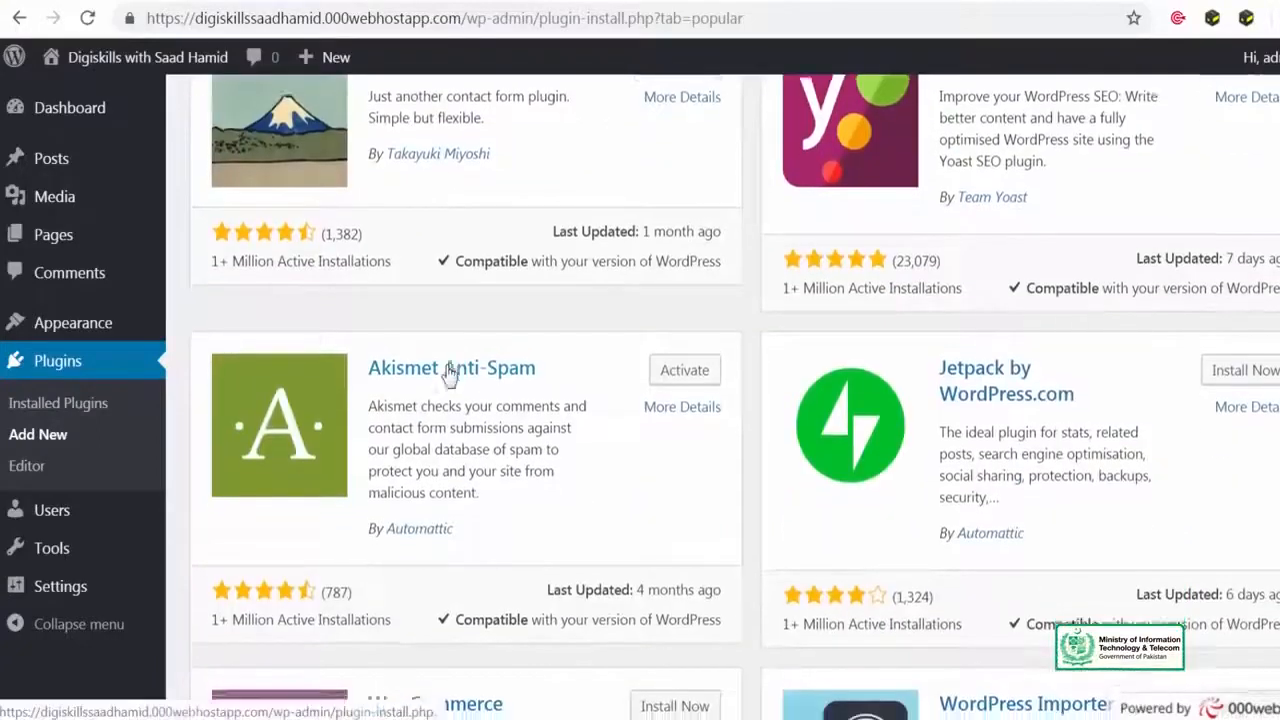
scroll(455, 380, down, 8)
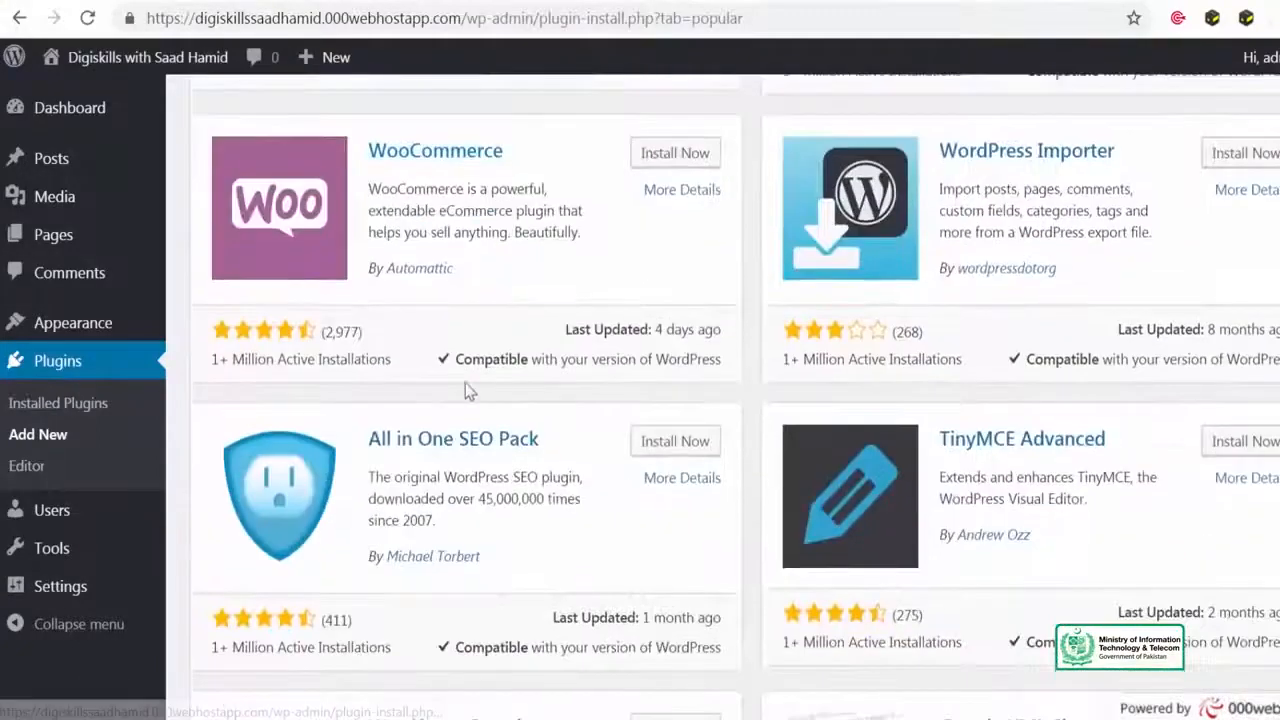
scroll(466, 392, down, 1)
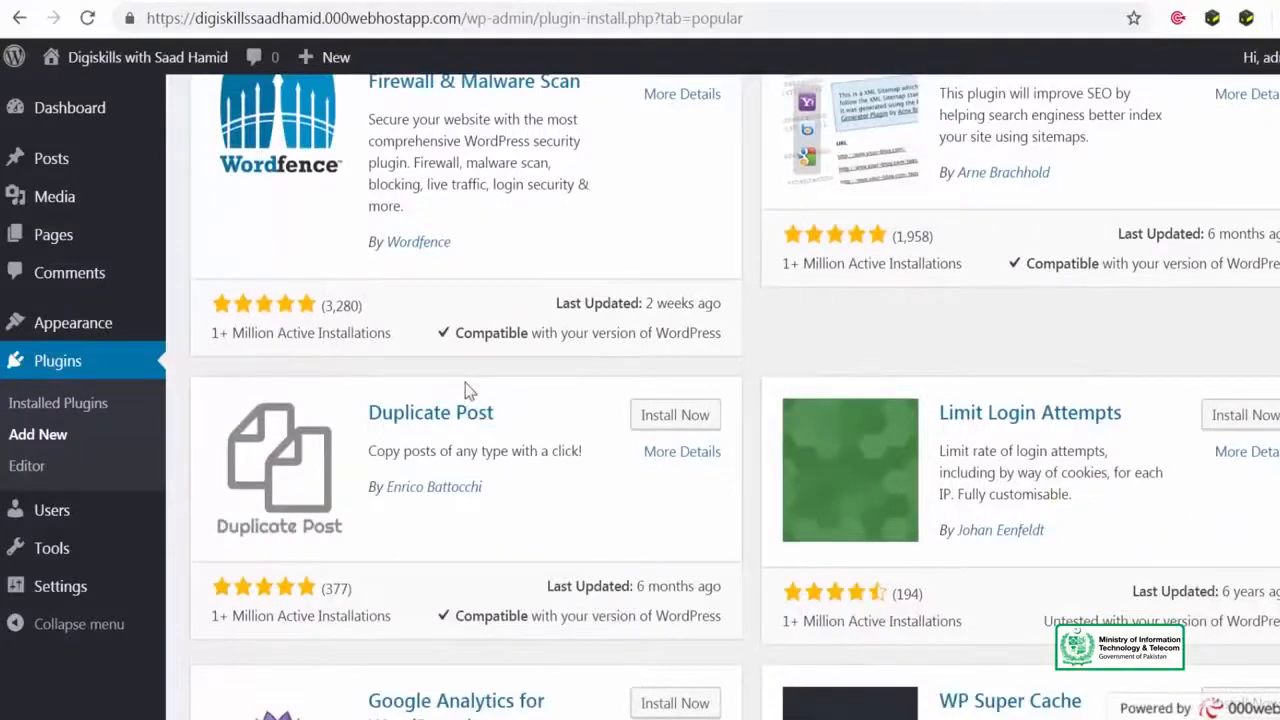
scroll(466, 392, down, 5)
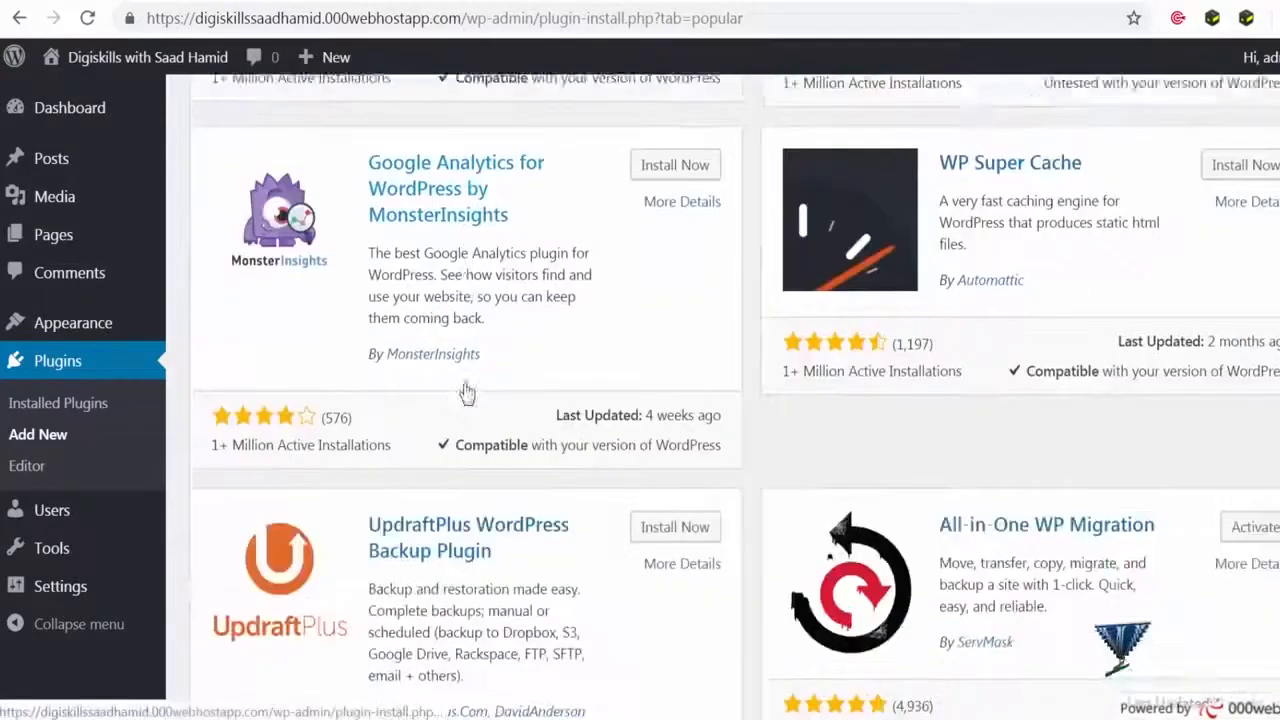
scroll(443, 466, up, 3)
scroll(443, 470, up, 3)
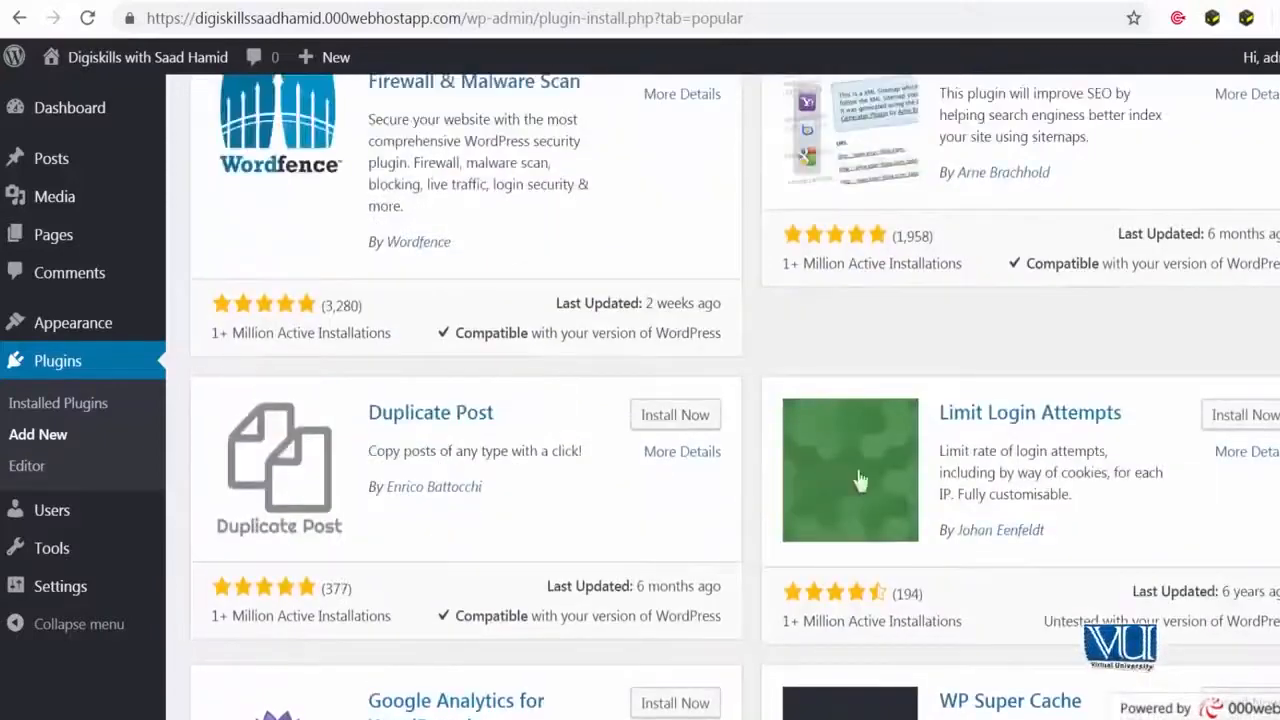
scroll(763, 466, down, 6)
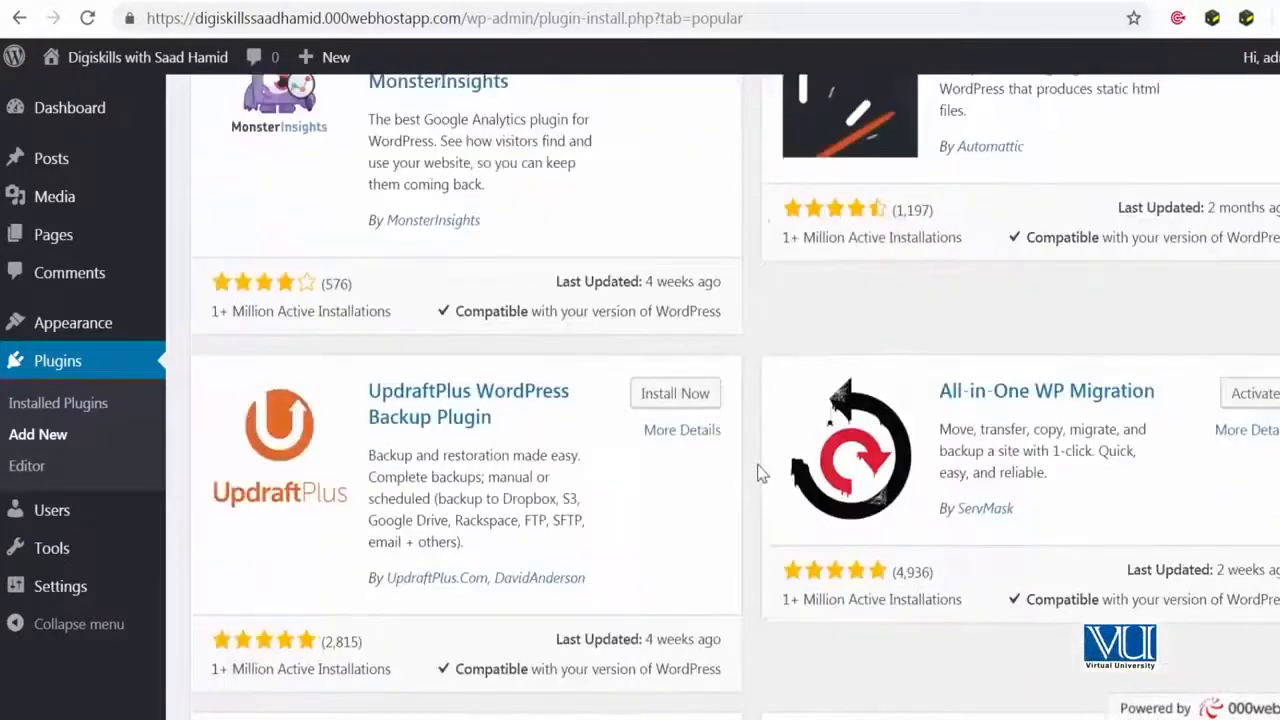
scroll(758, 472, down, 4)
scroll(758, 472, down, 2)
scroll(758, 472, up, 2)
scroll(758, 472, down, 2)
scroll(758, 472, up, 20)
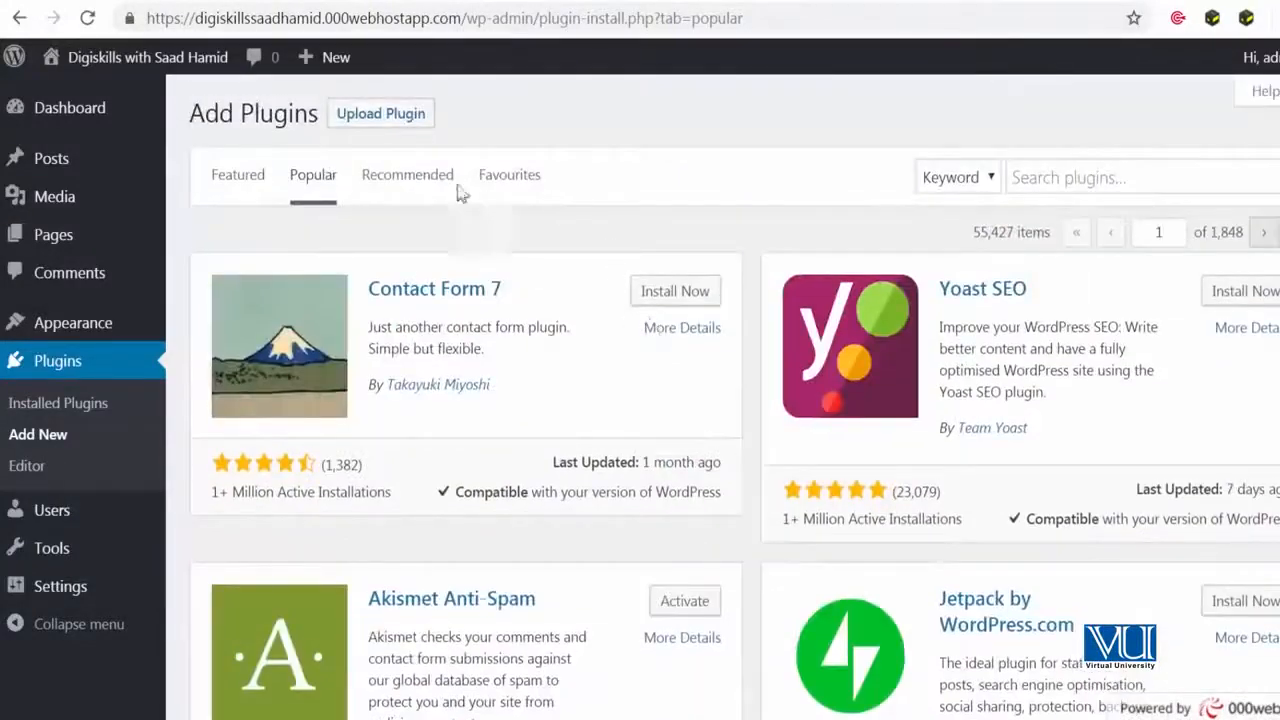
Step: Show the recommended plugins and look through the suggestions, such as Elementor Page Builder, Duplicator and WP GDPR Compliance
click(449, 192)
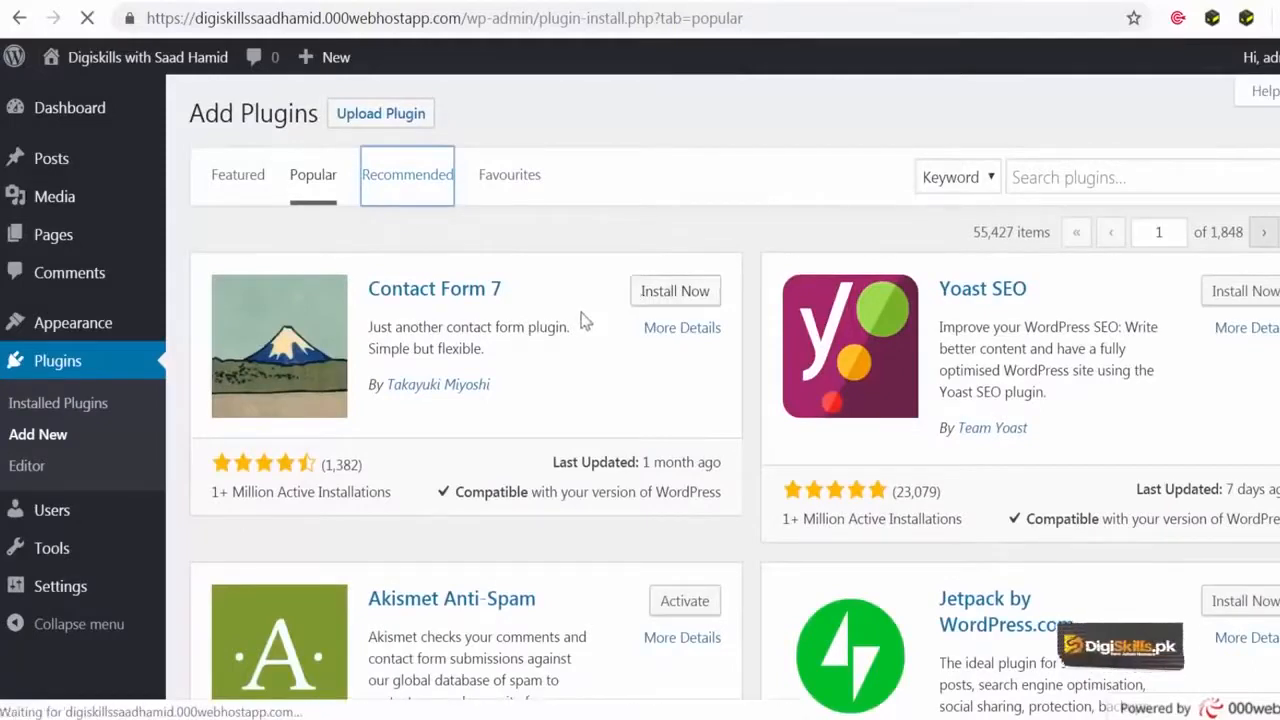
scroll(585, 320, down, 5)
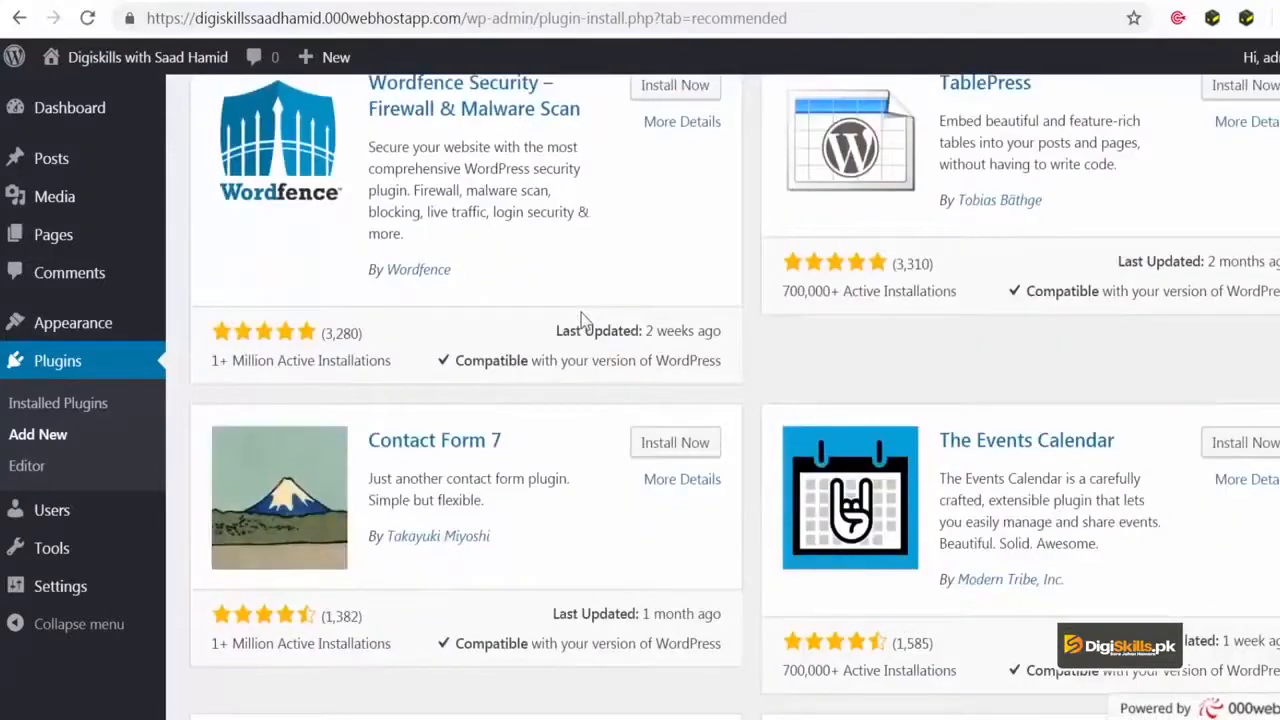
scroll(585, 320, down, 4)
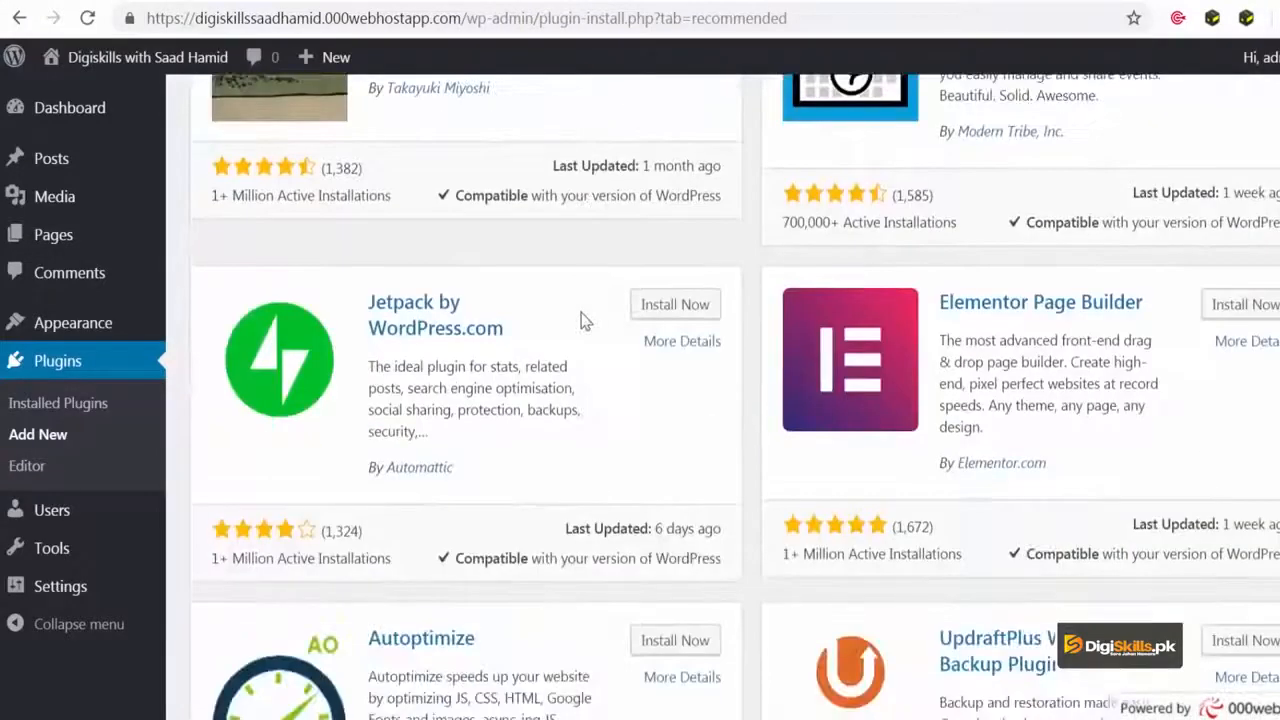
scroll(585, 320, down, 3)
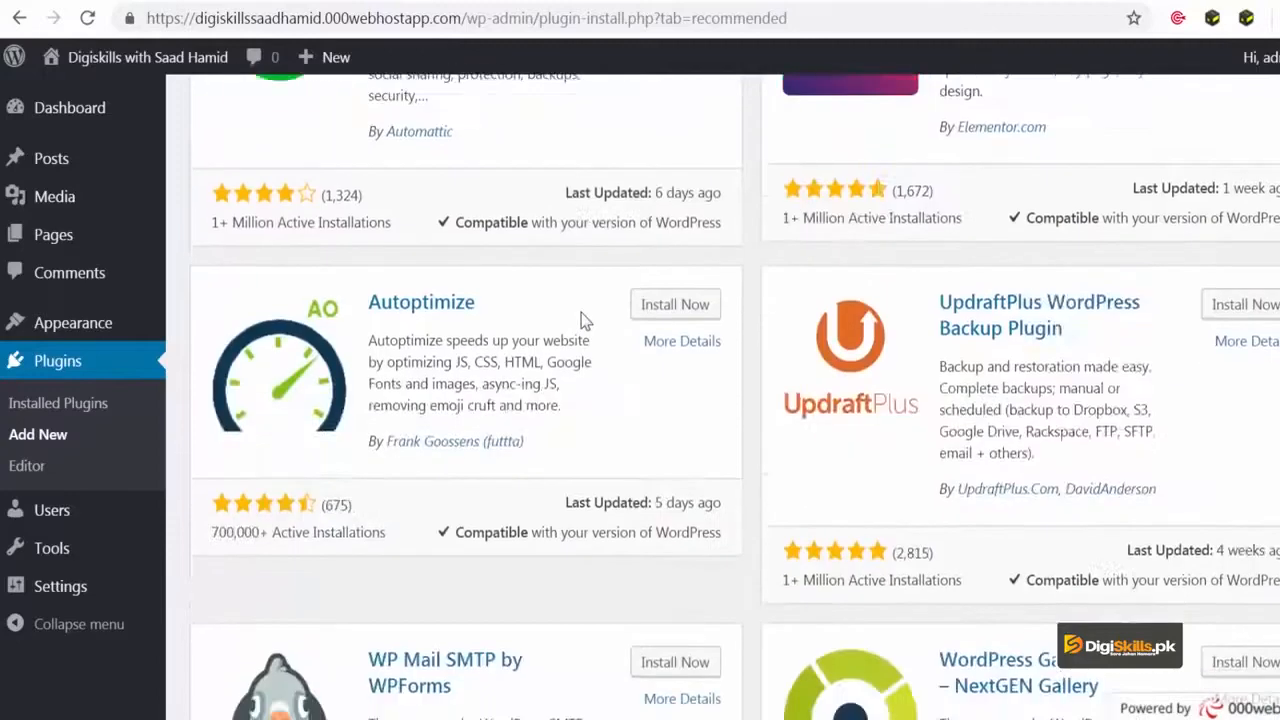
scroll(585, 320, down, 3)
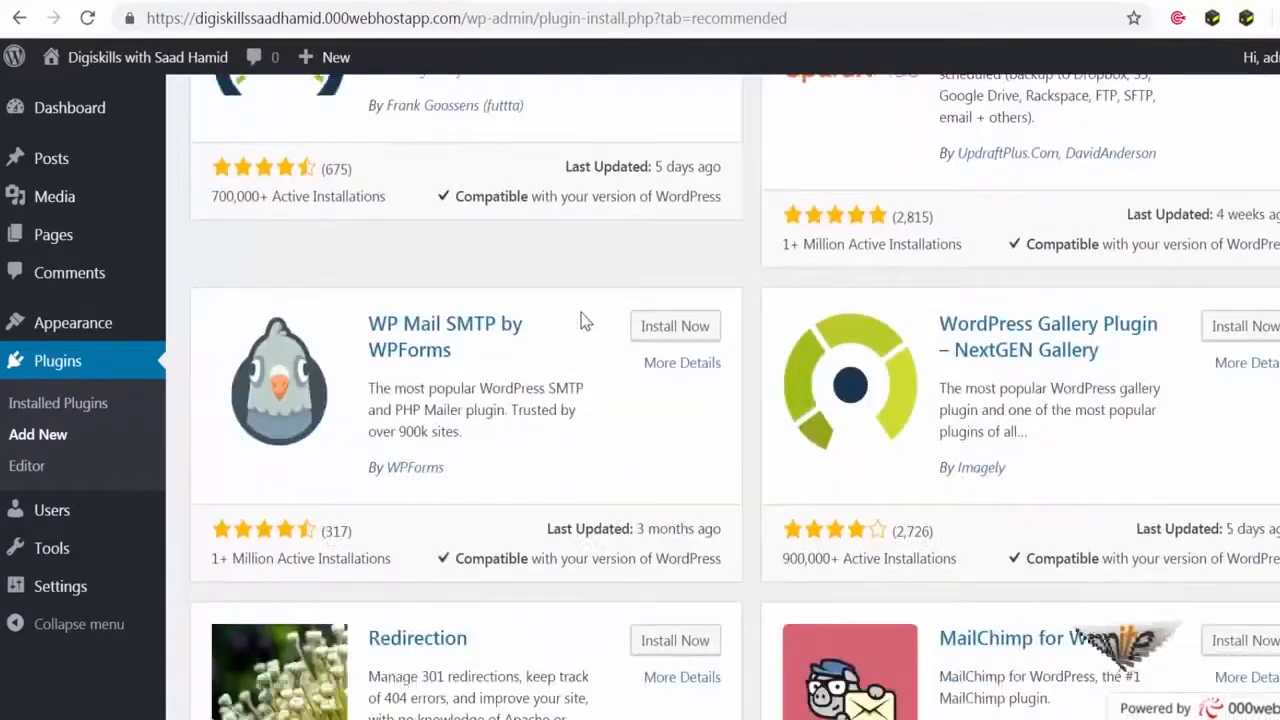
scroll(585, 320, down, 3)
scroll(585, 320, down, 4)
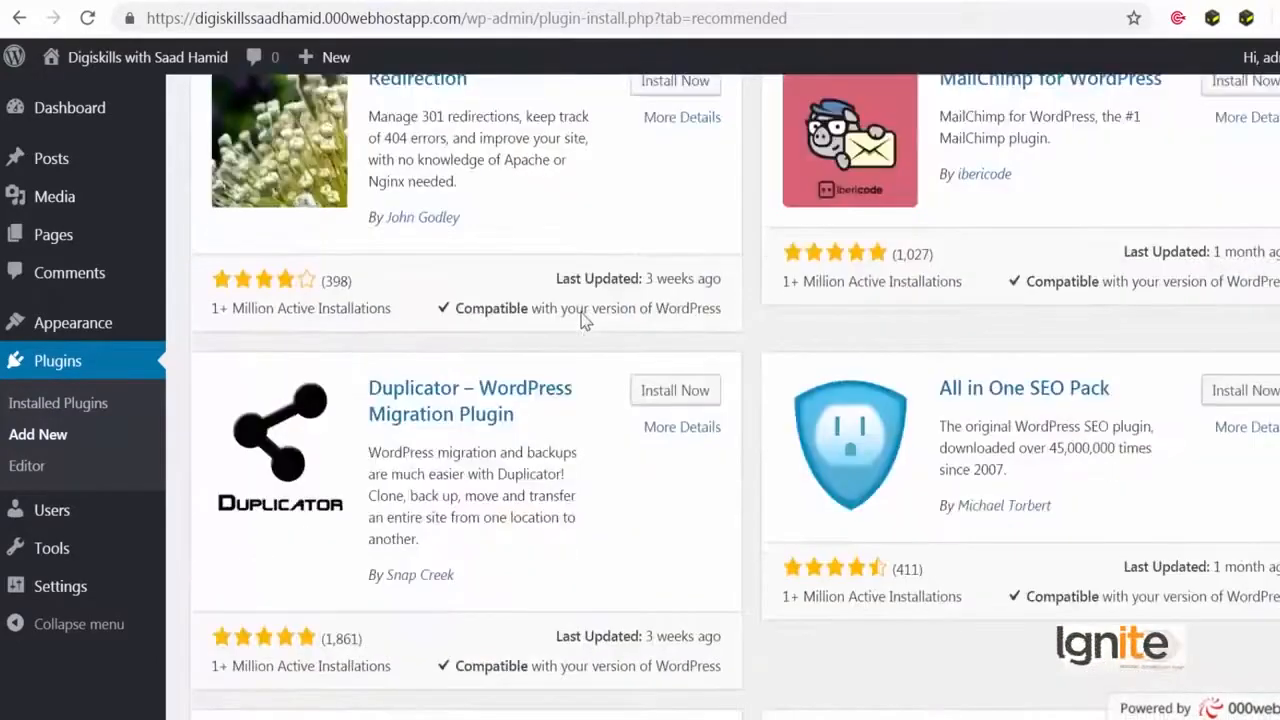
scroll(585, 320, down, 4)
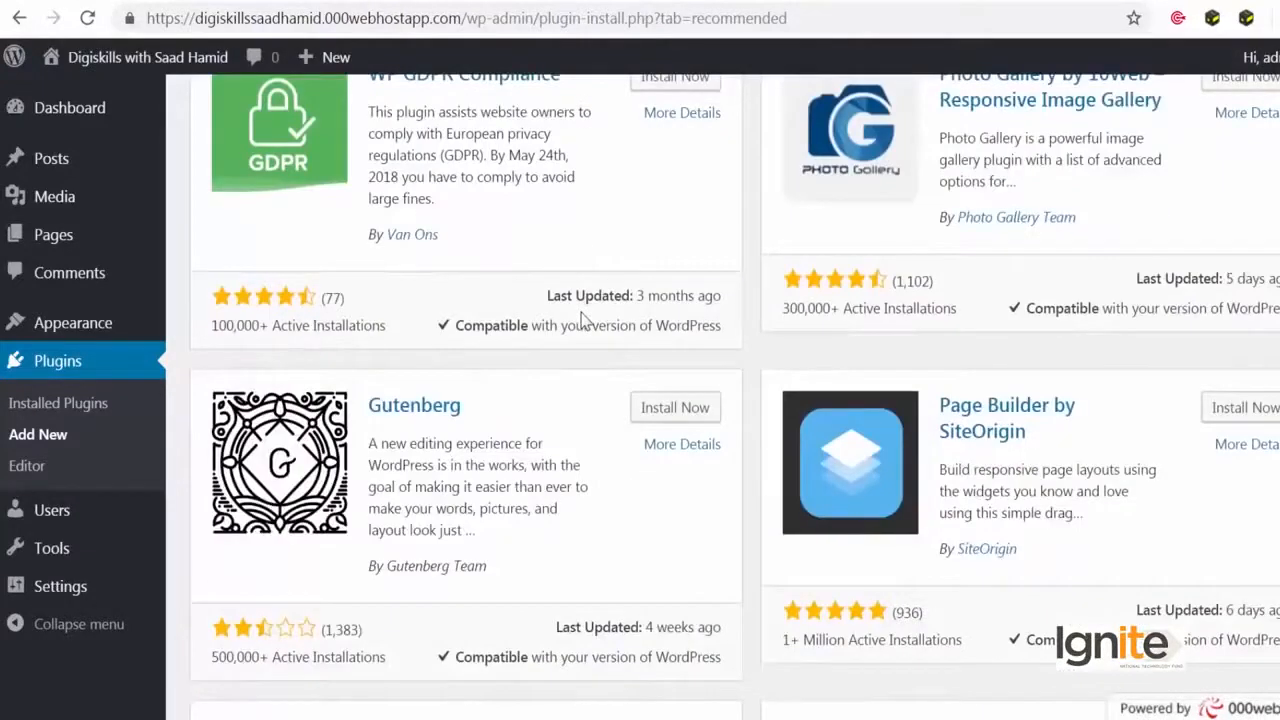
scroll(585, 320, up, 2)
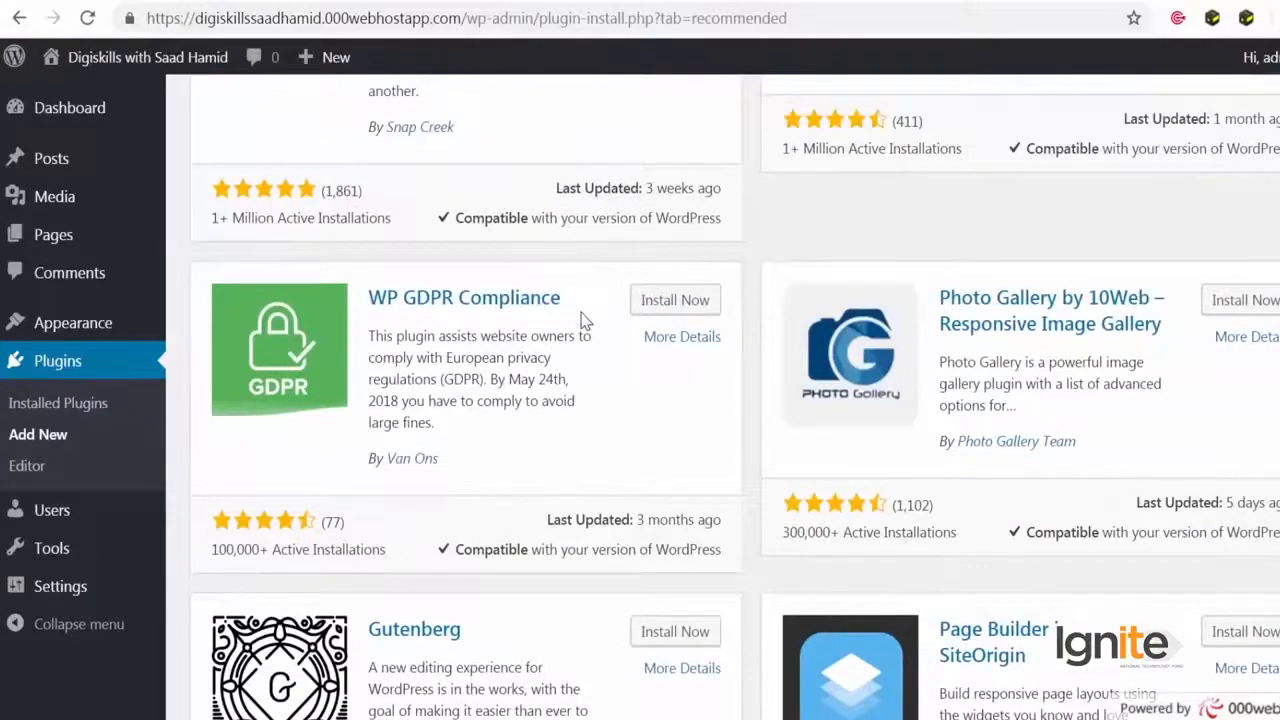
scroll(585, 320, up, 3)
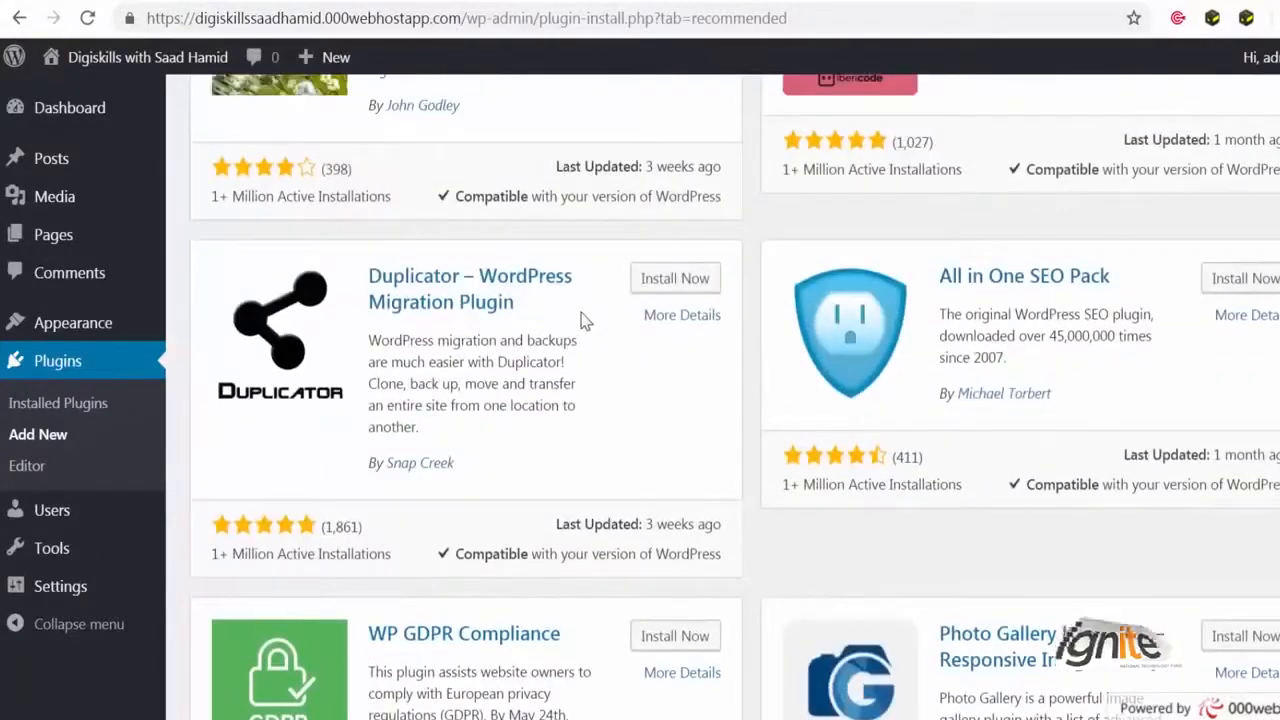
Step: Find The Events Calendar among the recommended plugins, view its details with the description, installation and FAQ sections, and close them
scroll(585, 320, up, 11)
scroll(585, 320, up, 7)
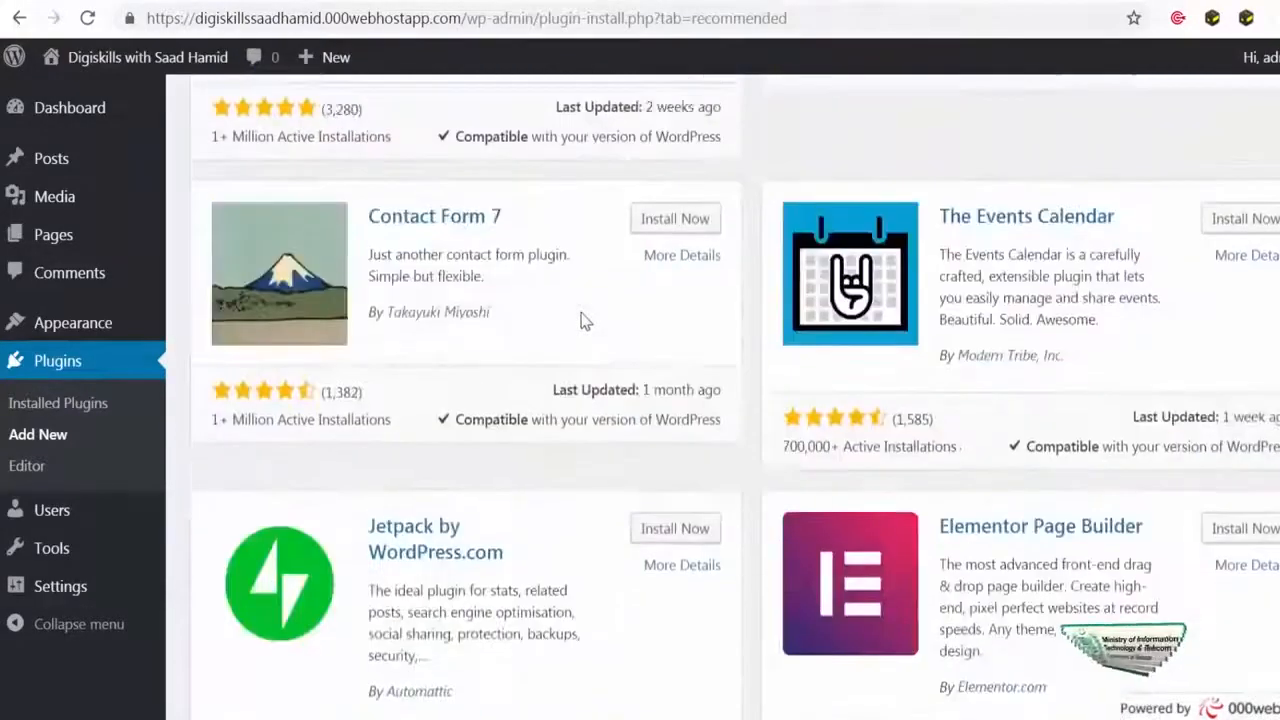
scroll(585, 320, down, 3)
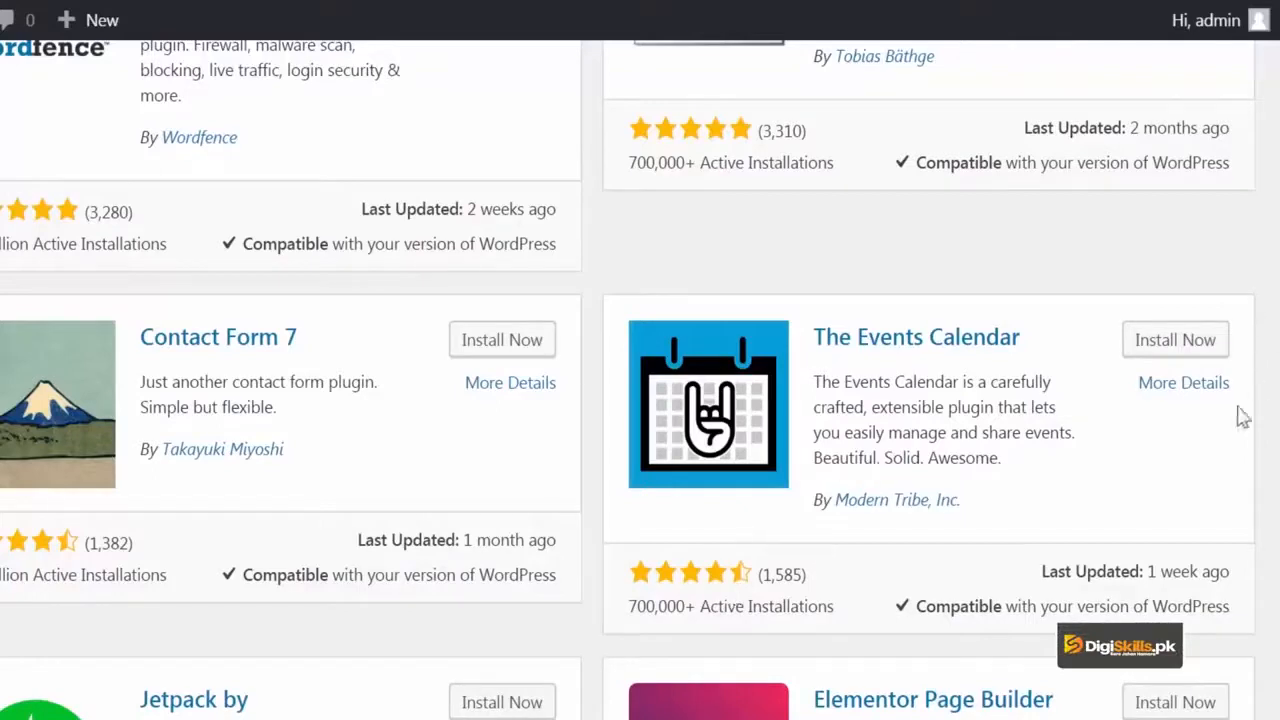
click(1204, 392)
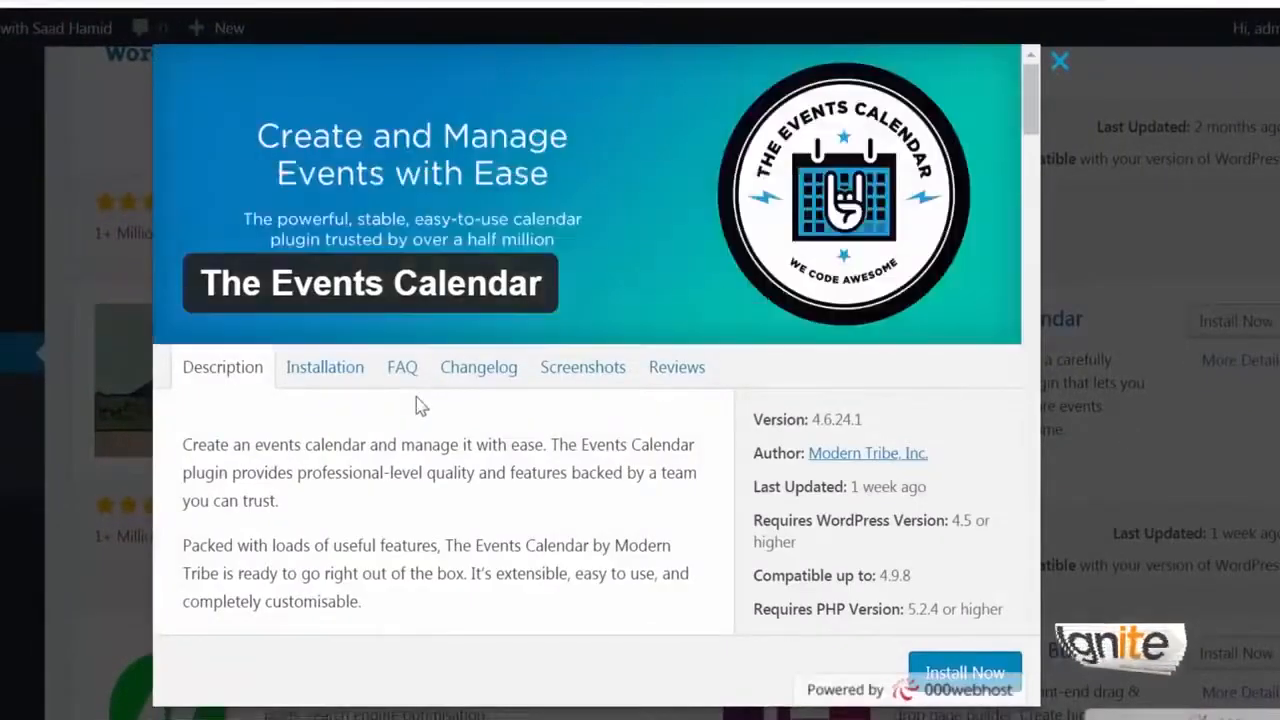
click(360, 388)
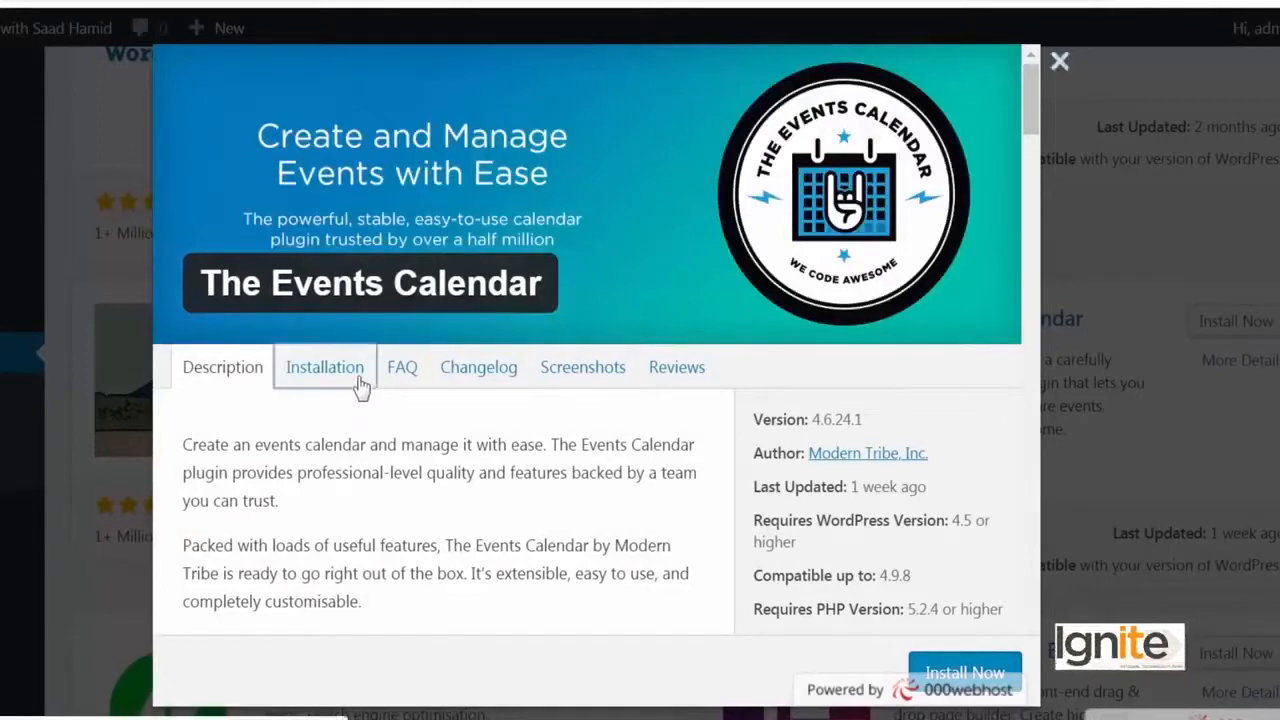
click(412, 386)
click(262, 378)
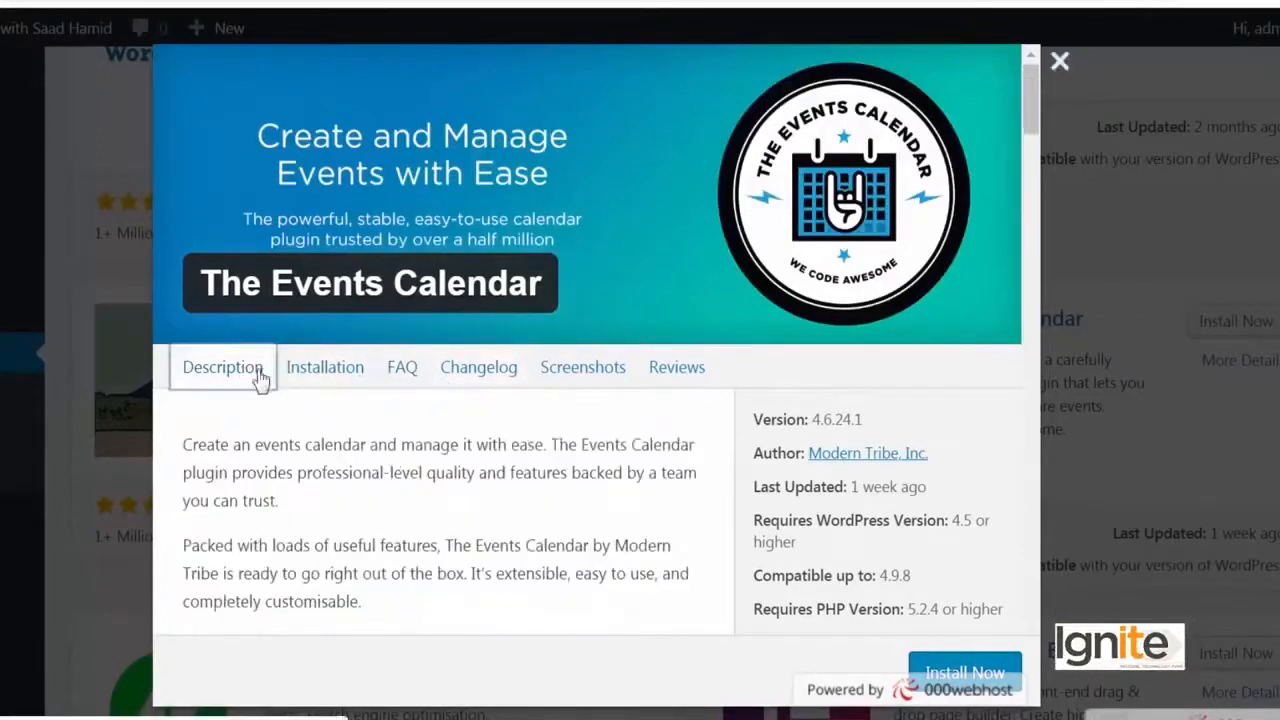
click(1085, 142)
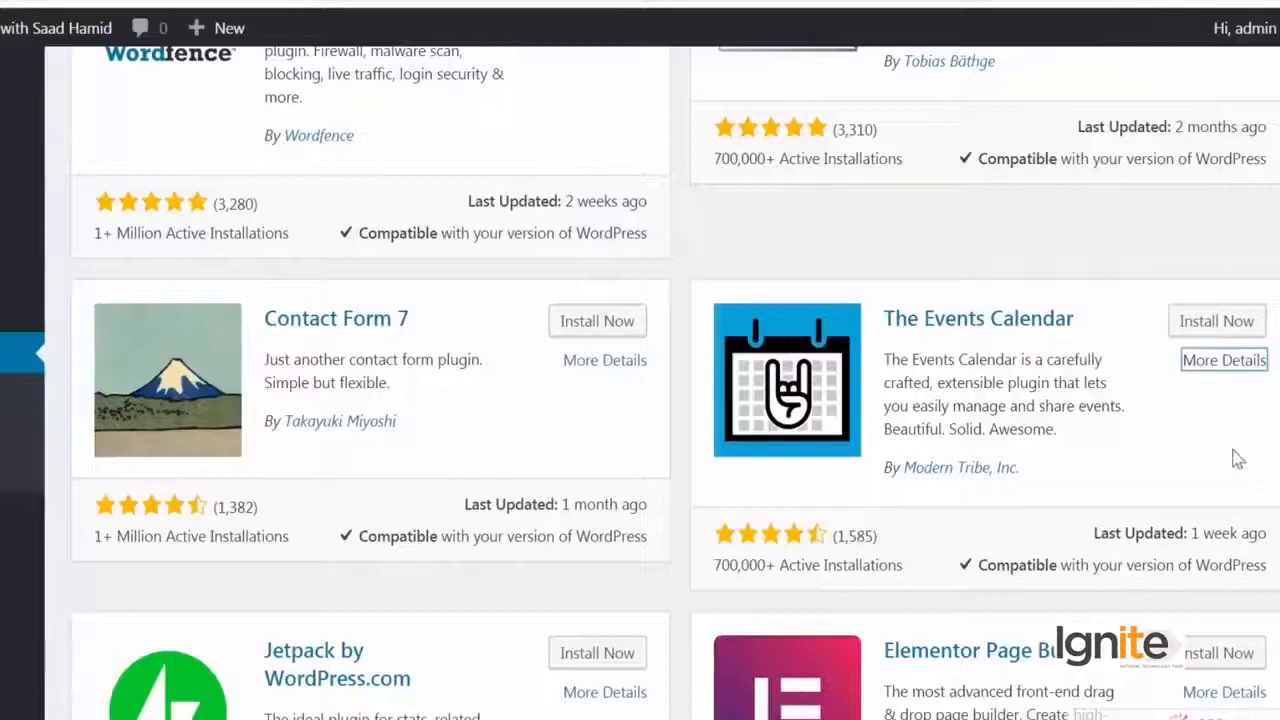
Step: Install and activate The Events Calendar plugin, and review its entry in the list of installed plugins
click(1188, 325)
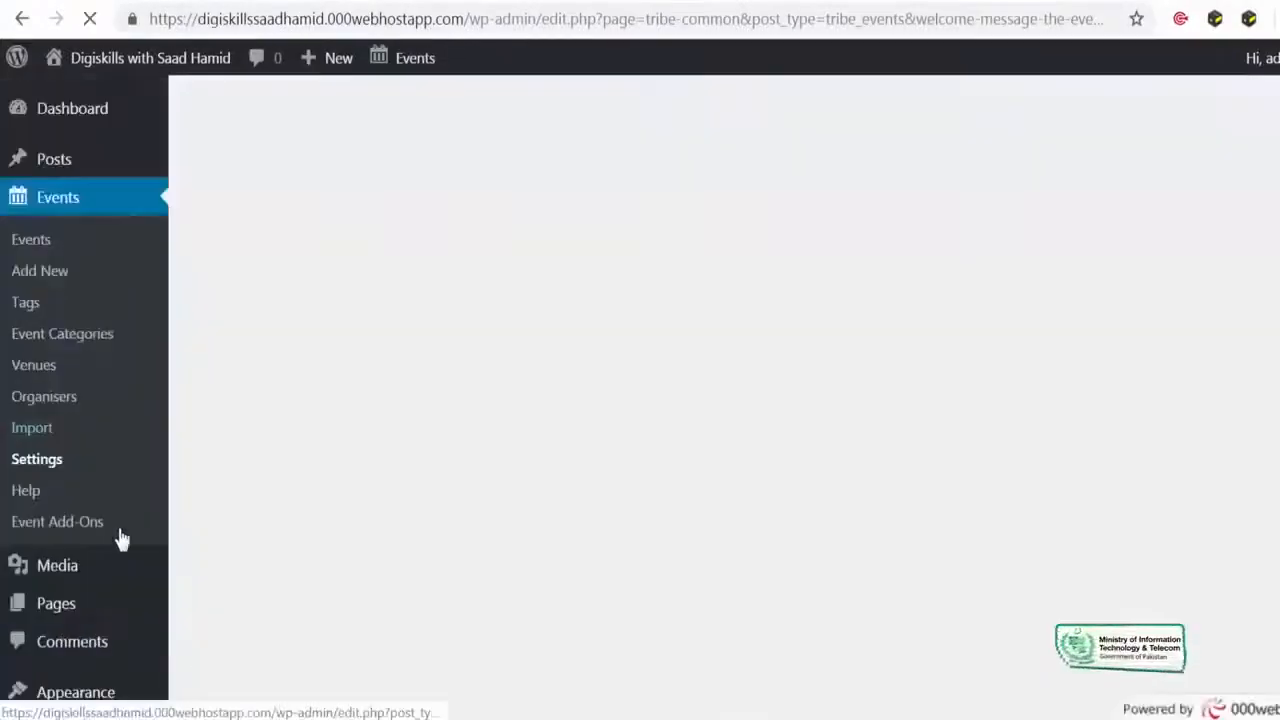
scroll(120, 537, down, 2)
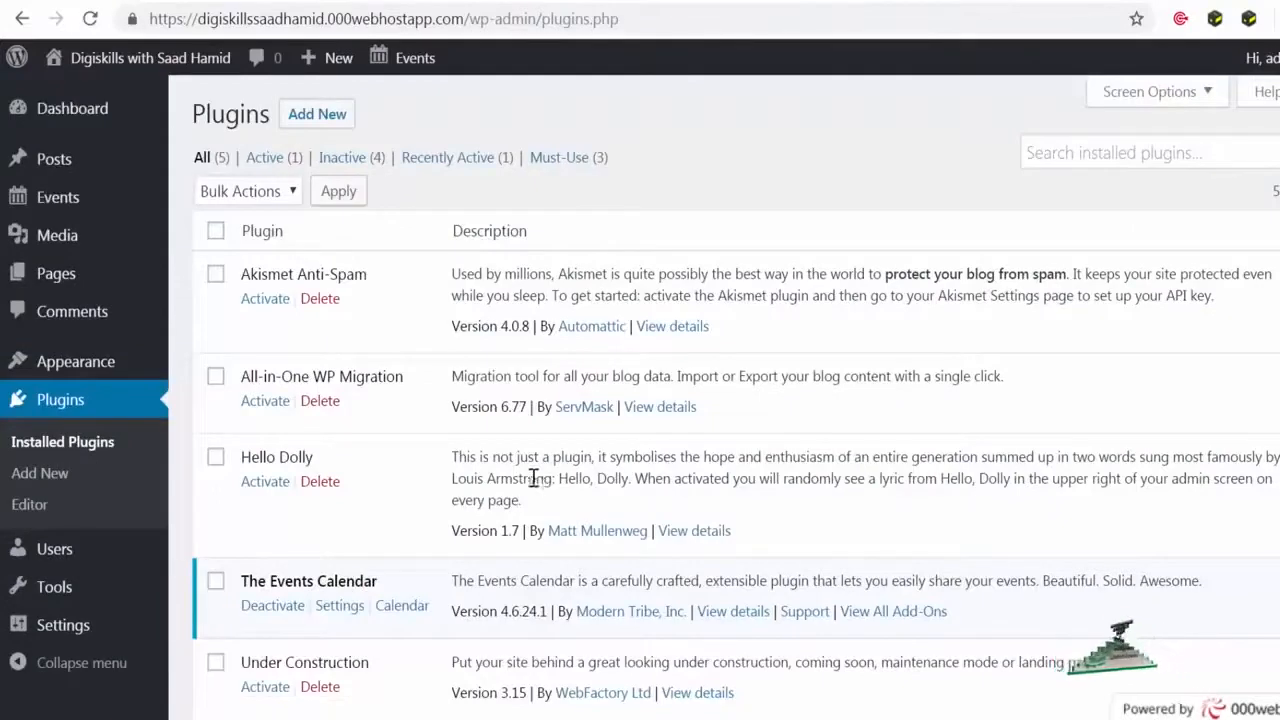
scroll(531, 478, down, 3)
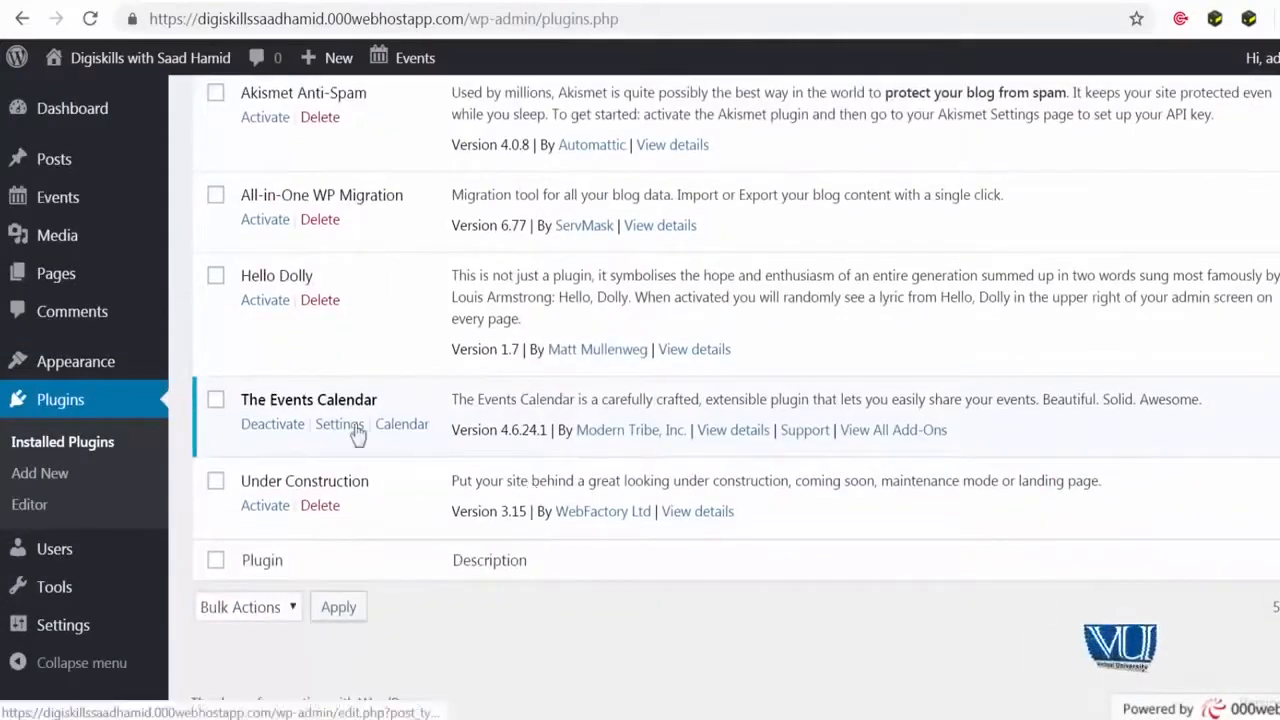
scroll(377, 449, up, 3)
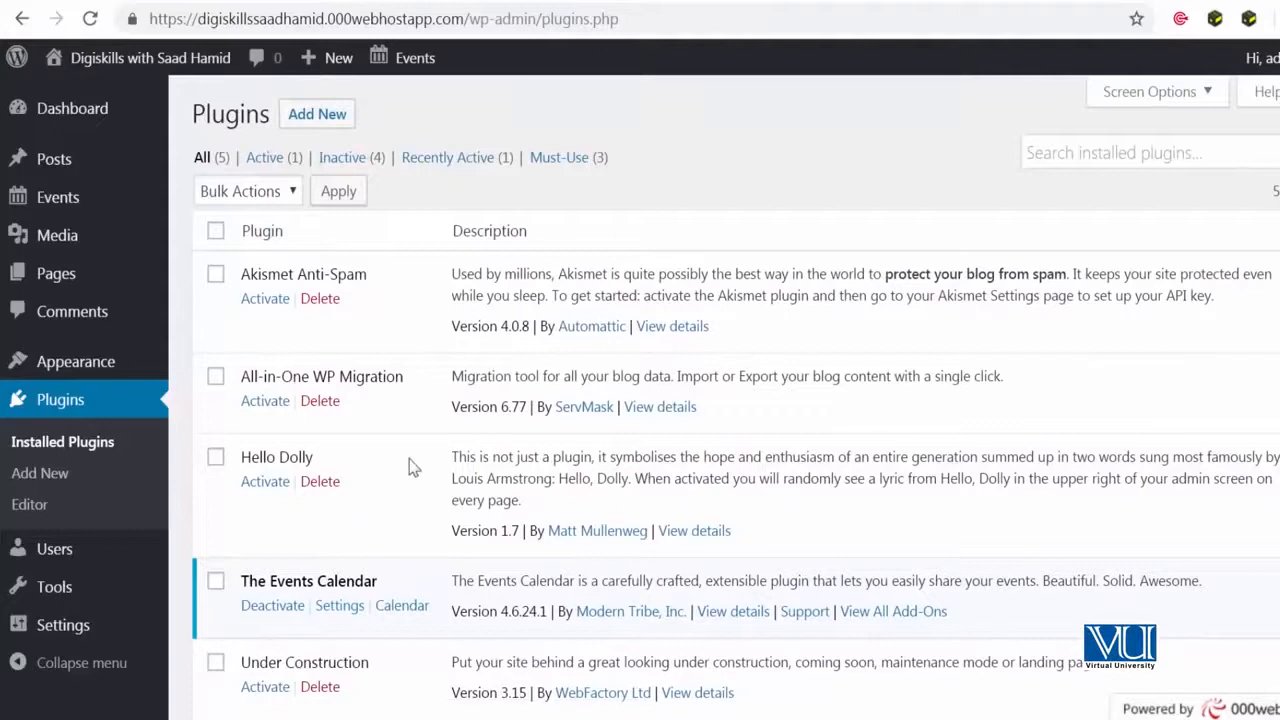
Step: Select The Events Calendar, Hello Dolly and All-in-One WP Migration and activate them with a single bulk action
scroll(420, 462, down, 2)
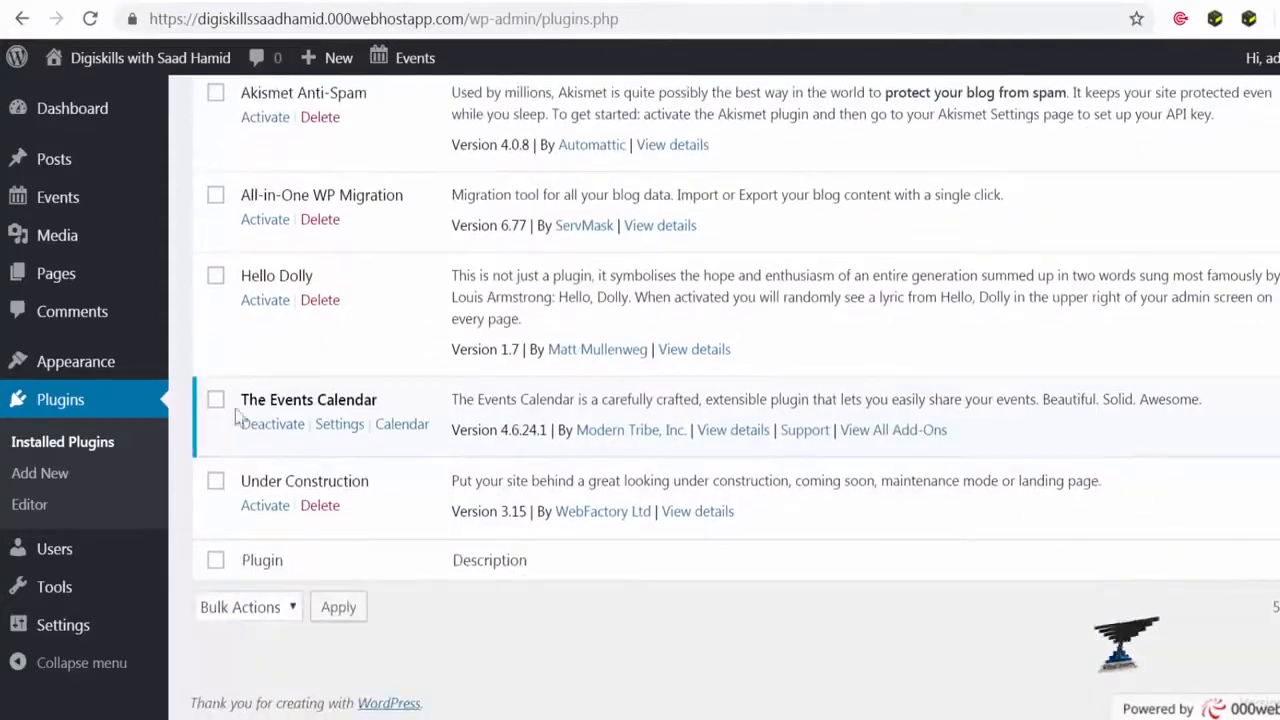
click(215, 399)
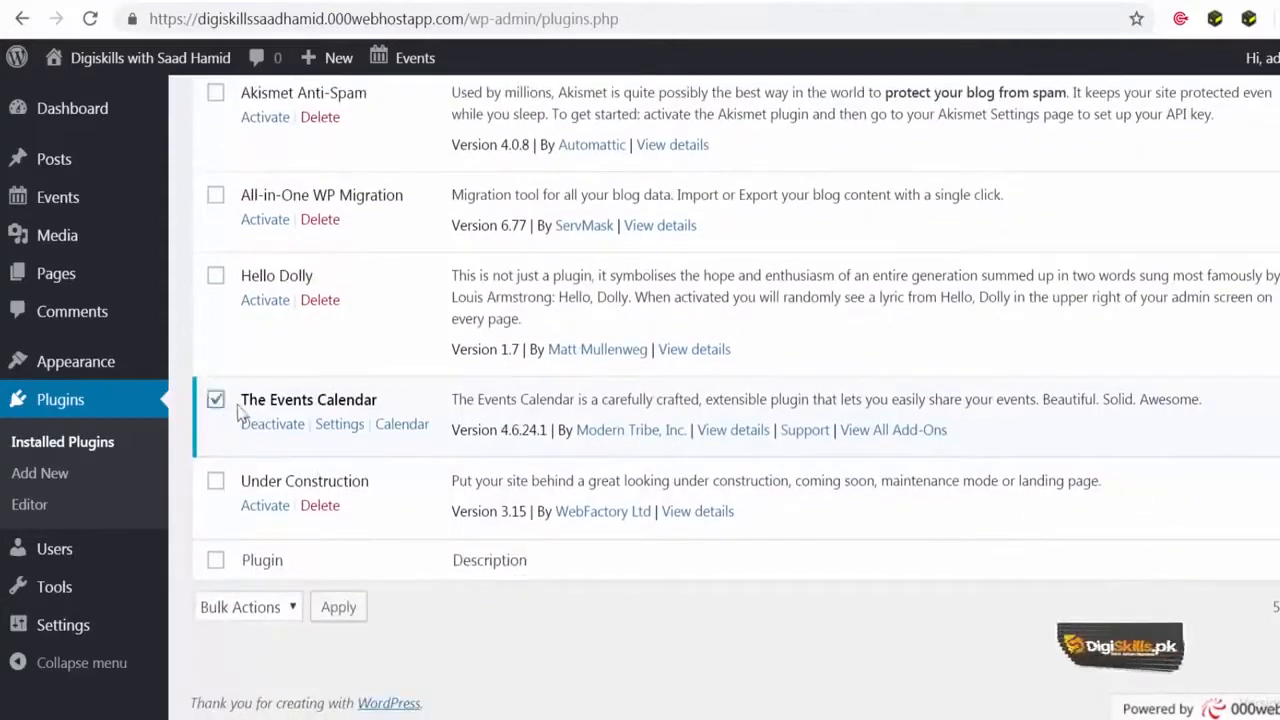
scroll(280, 396, up, 2)
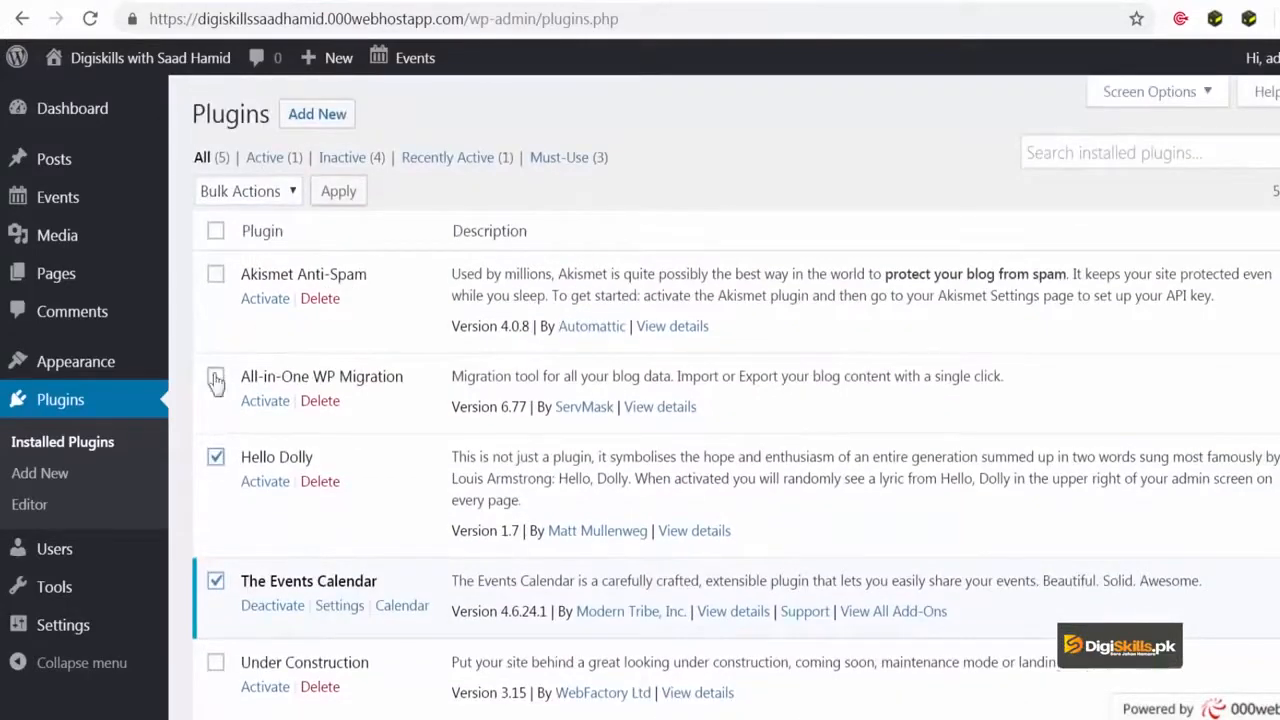
click(296, 193)
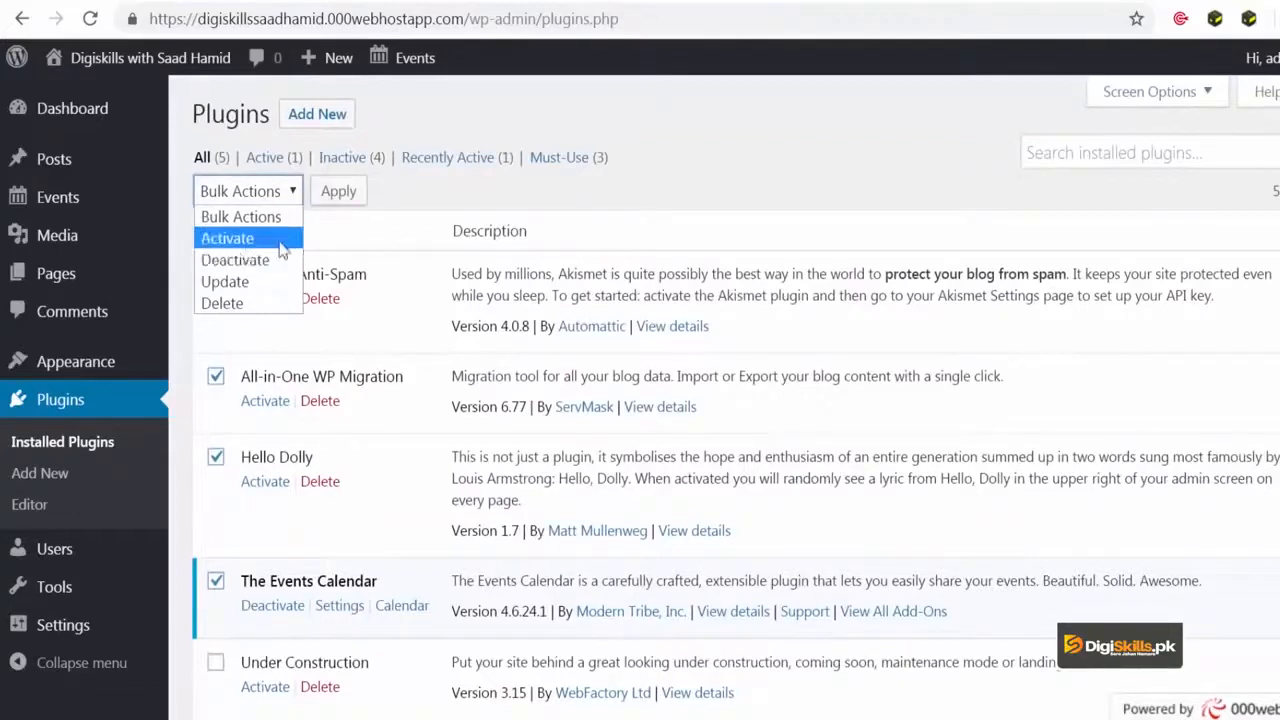
click(282, 241)
click(339, 195)
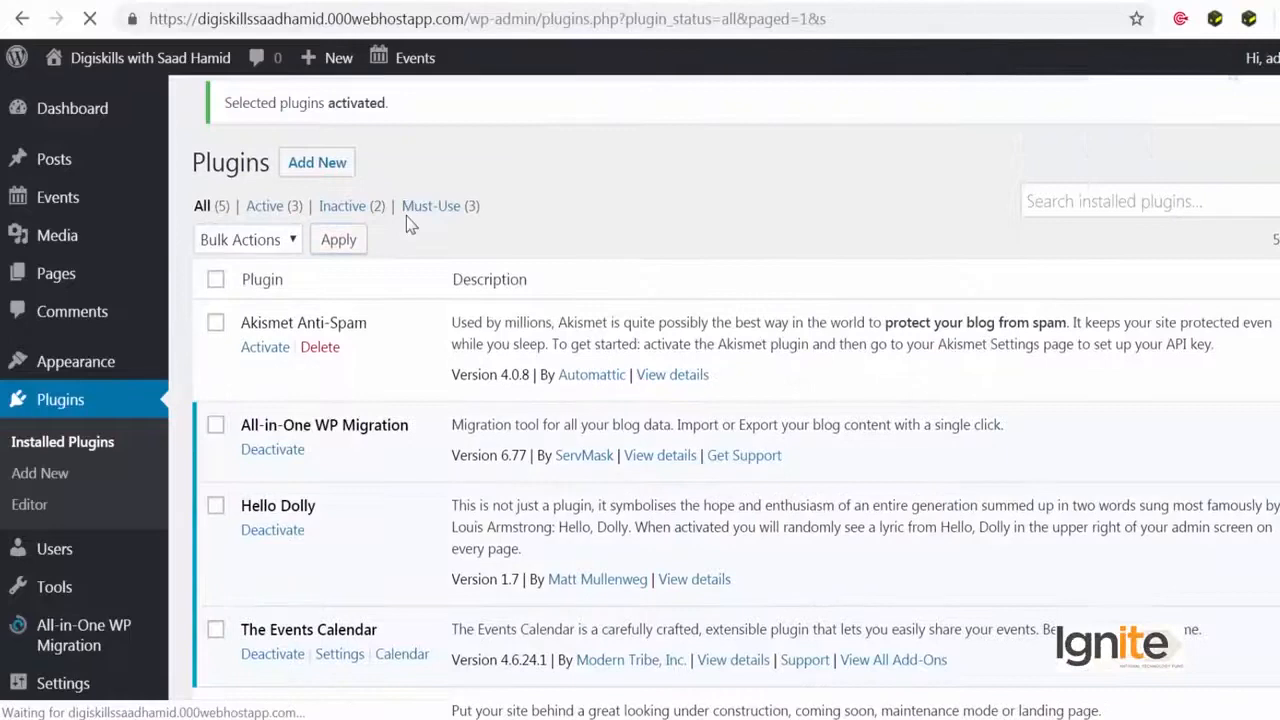
scroll(446, 326, down, 2)
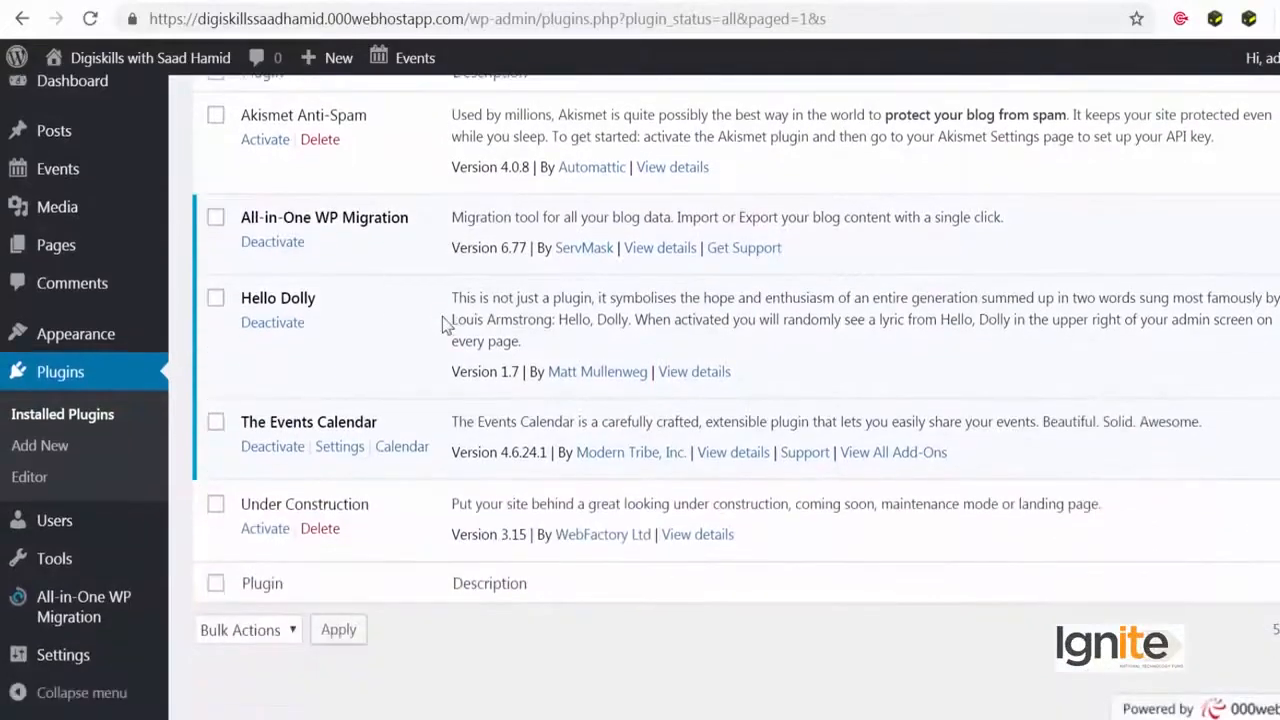
scroll(446, 326, up, 2)
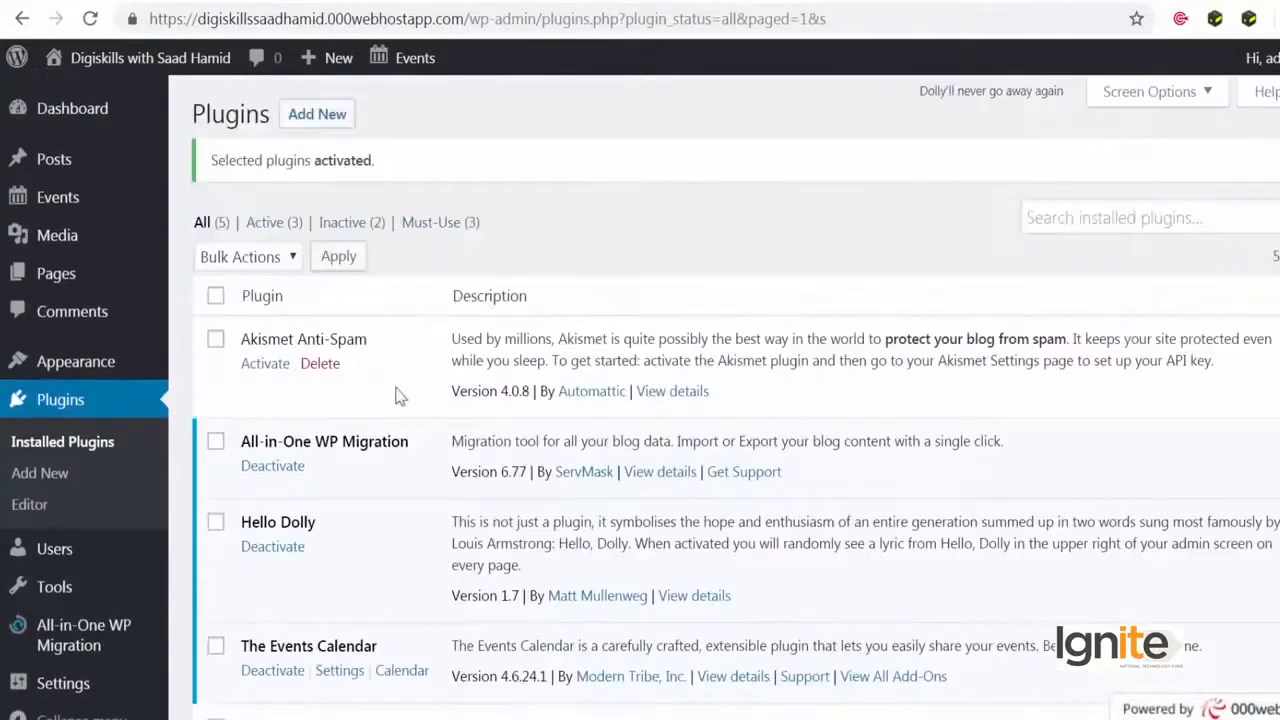
Step: Delete the Akismet Anti-Spam plugin together with its data, and reveal the options for Events
click(320, 364)
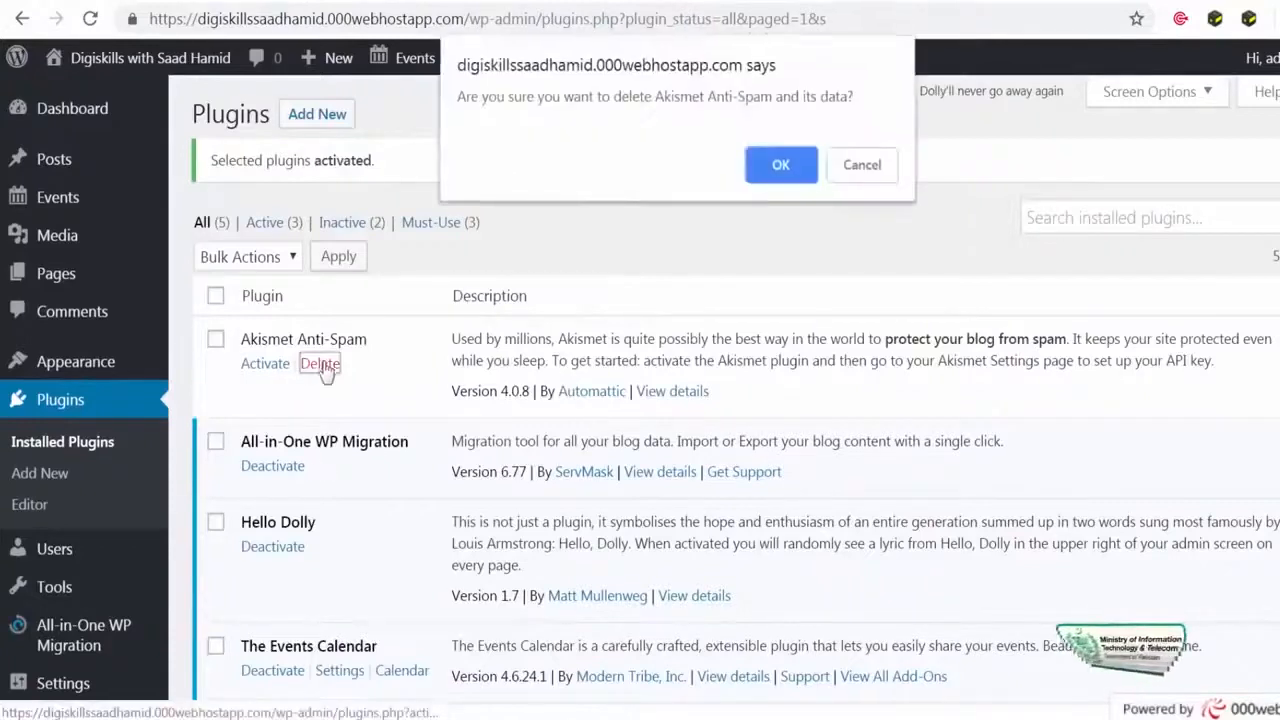
click(780, 165)
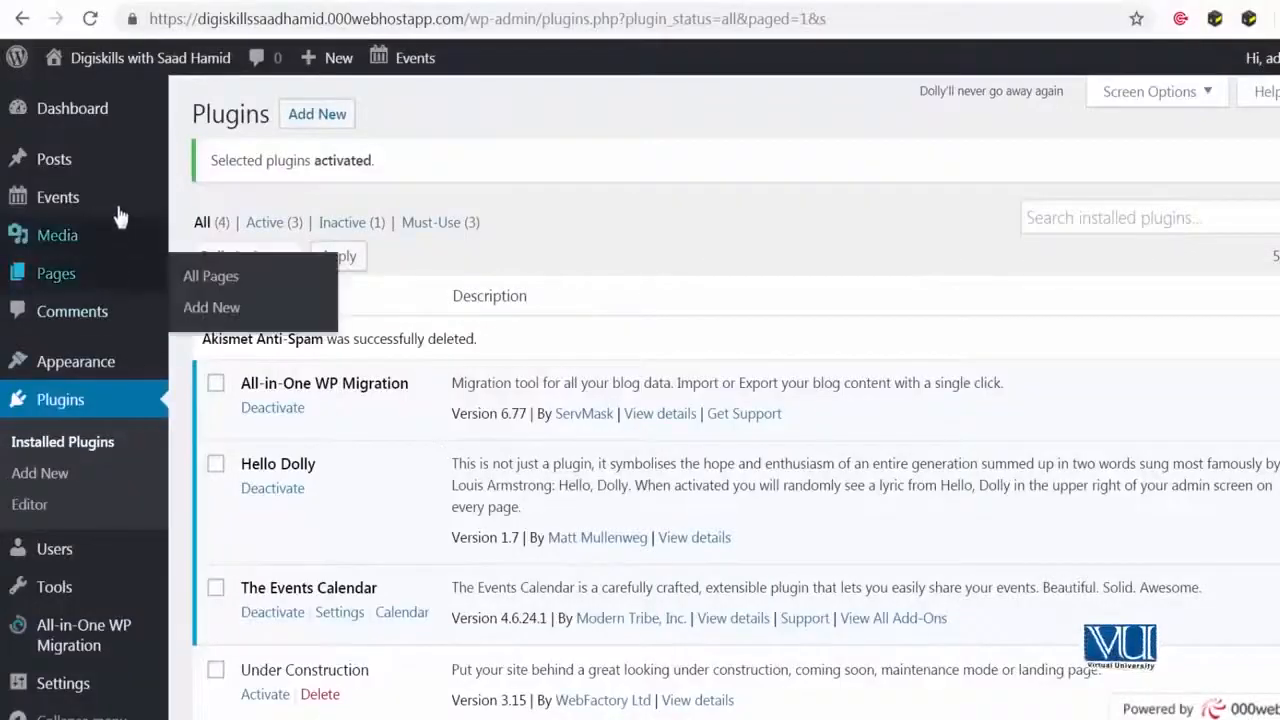
mouse_move(115, 200)
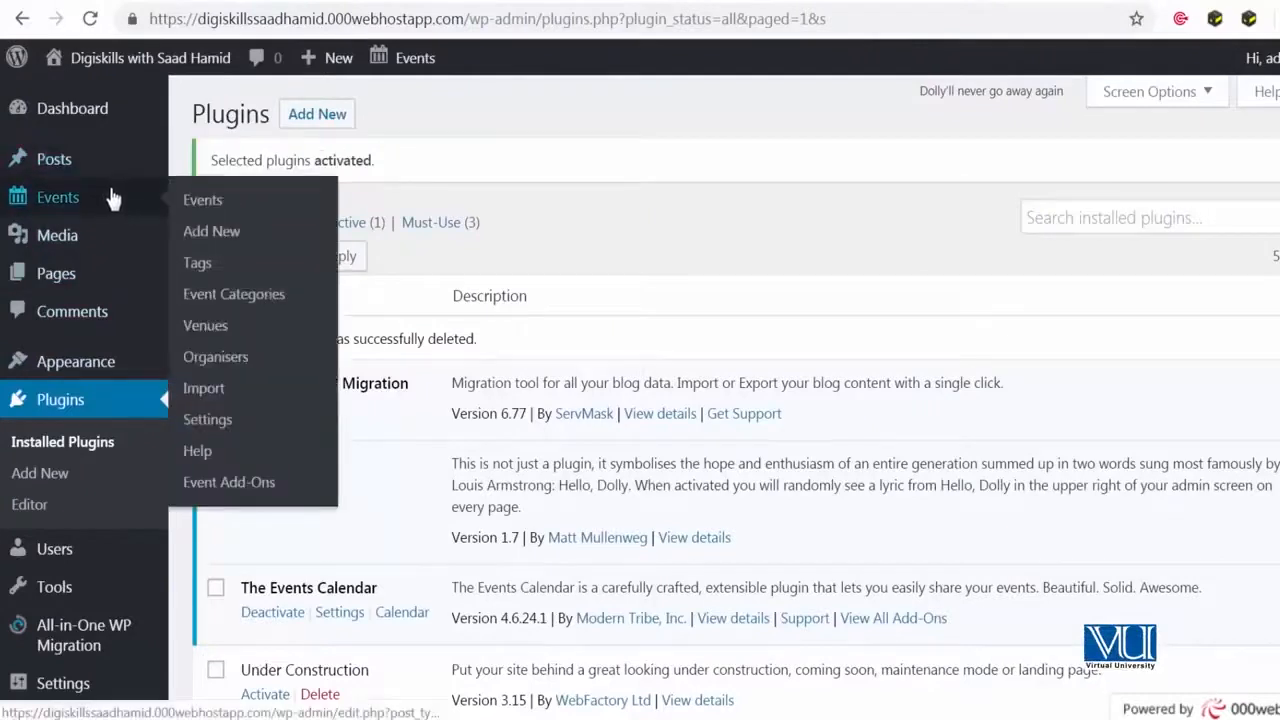